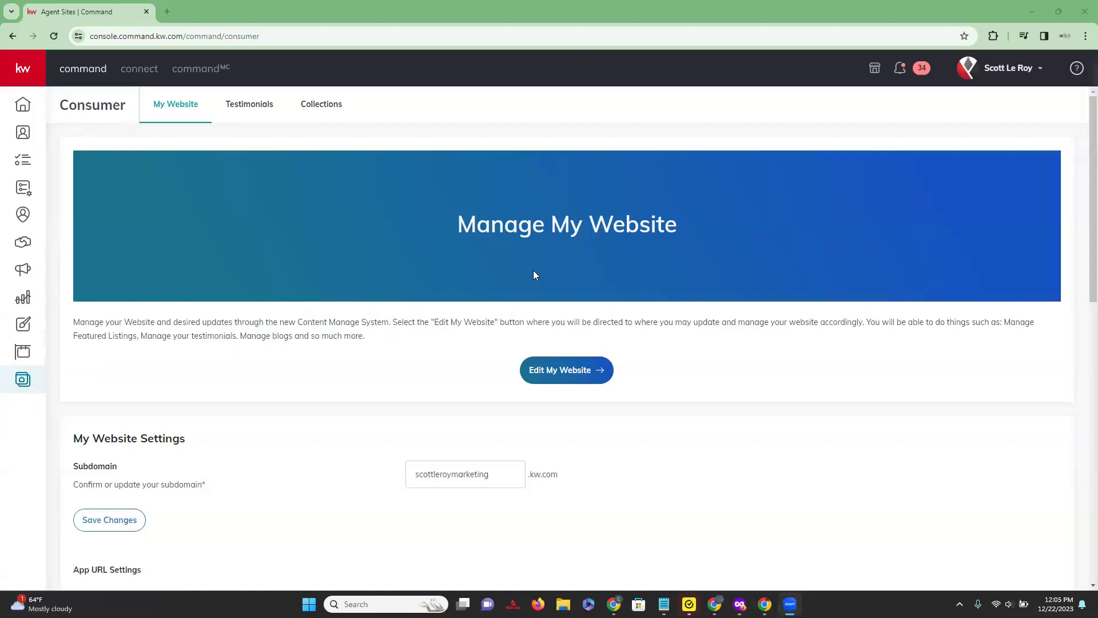
# Step: Launch the website editor from KW Command and start a new custom page
pyautogui.click(544, 362)
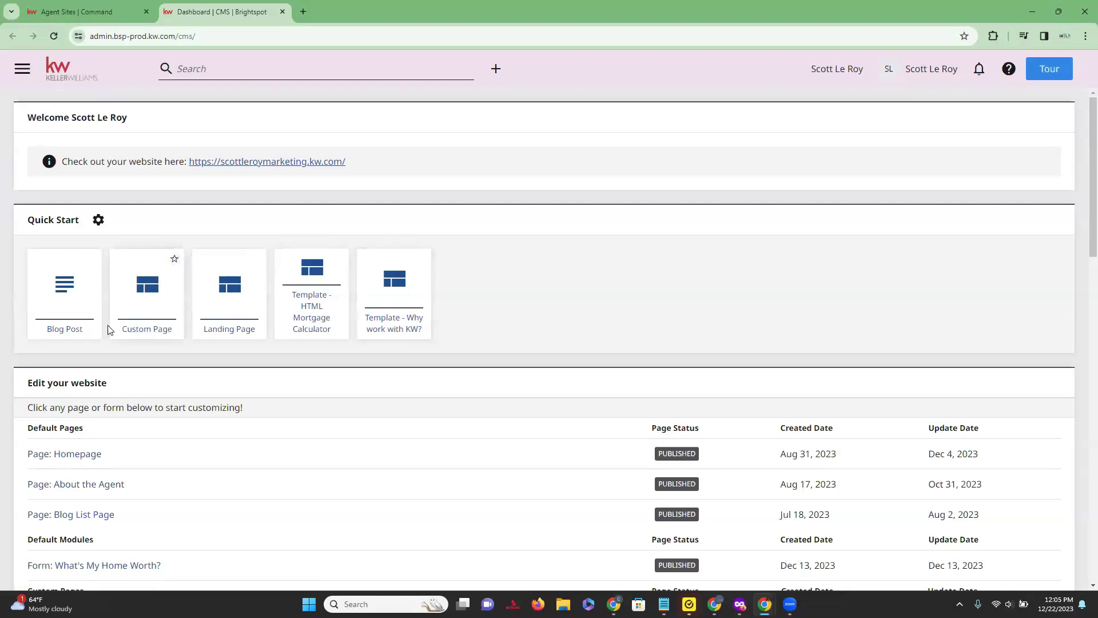
pyautogui.click(155, 336)
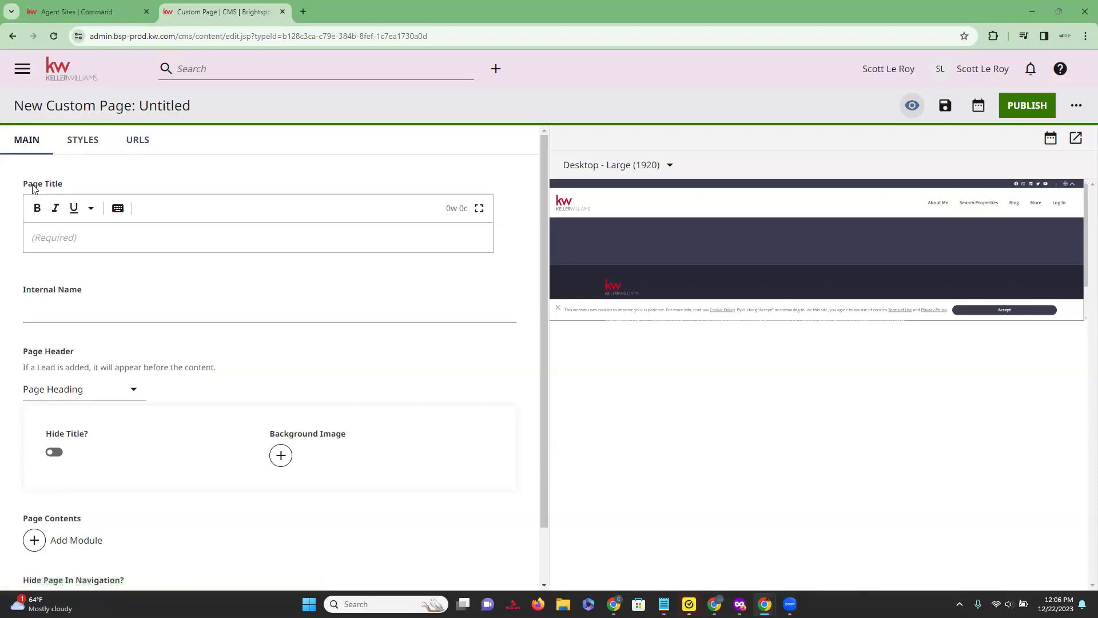
# Step: Enter 'Market Statistics' as the custom page title
pyautogui.click(56, 234)
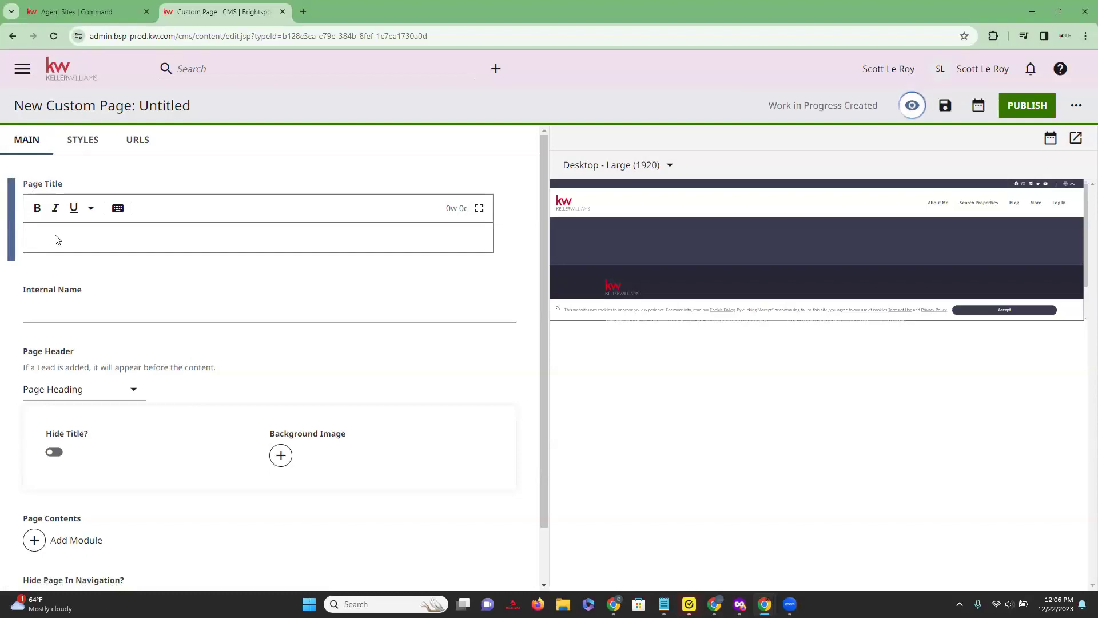
pyautogui.write('Market Stat')
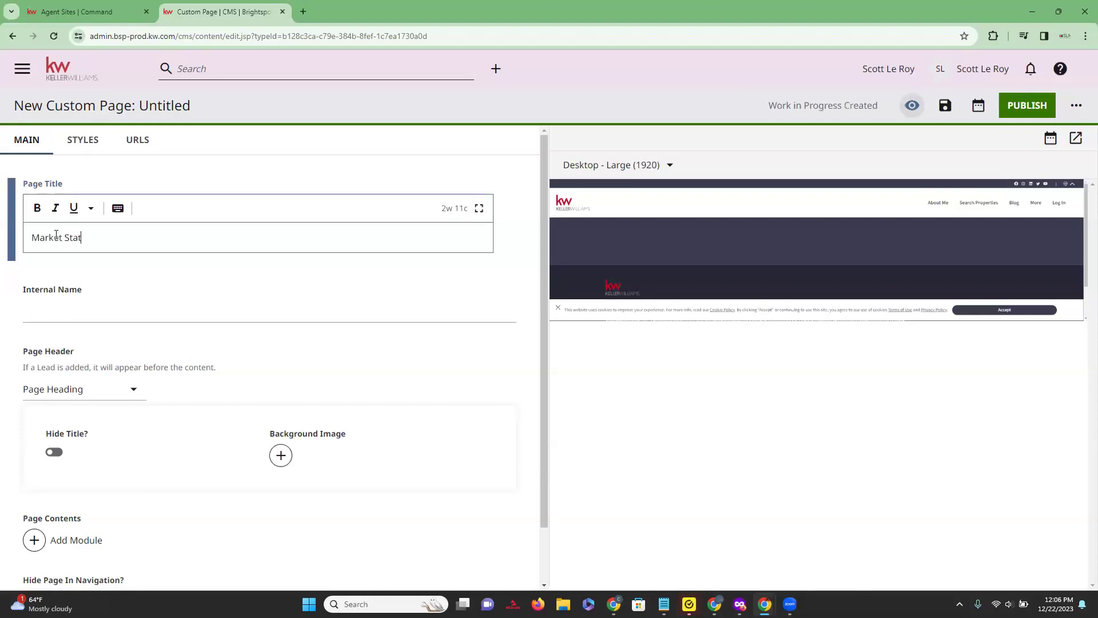
pyautogui.write('istics')
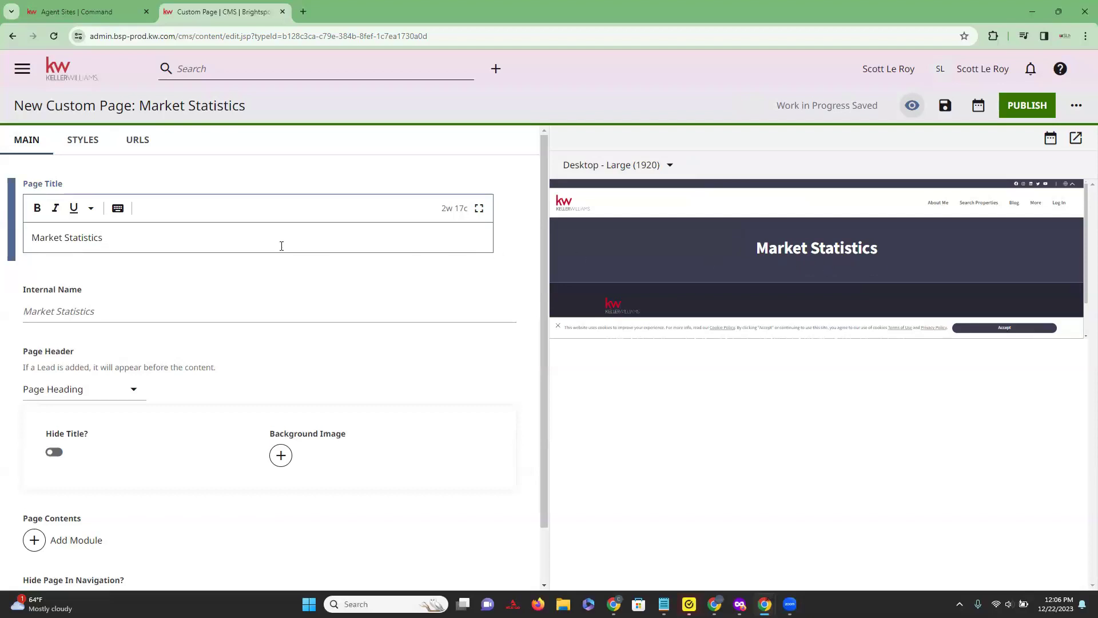
pyautogui.scroll(-1, 96, 276)
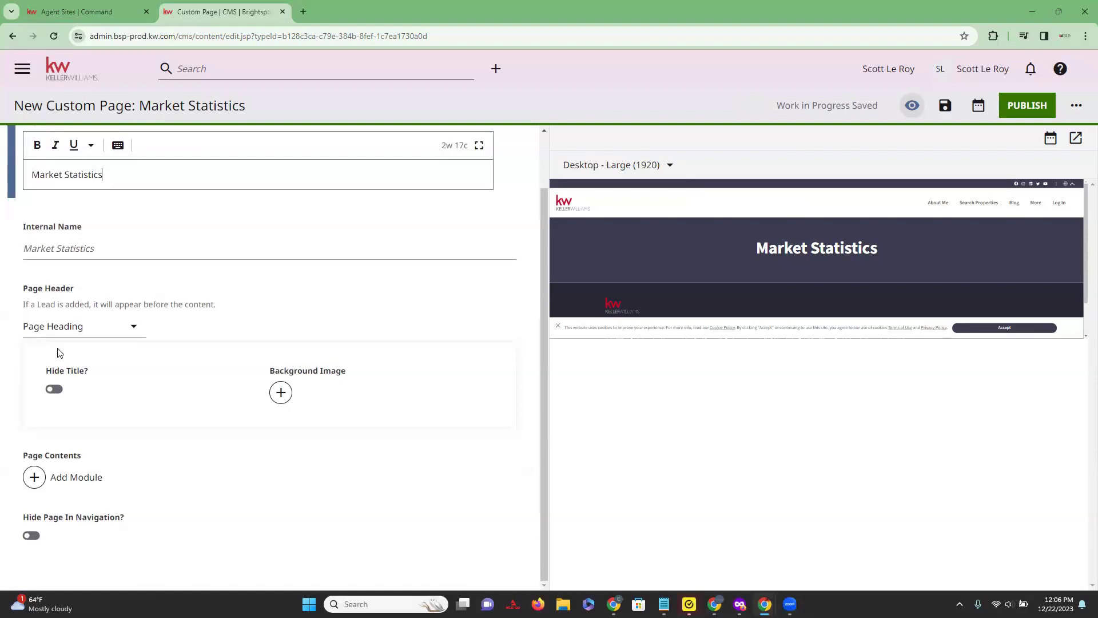
pyautogui.click(51, 392)
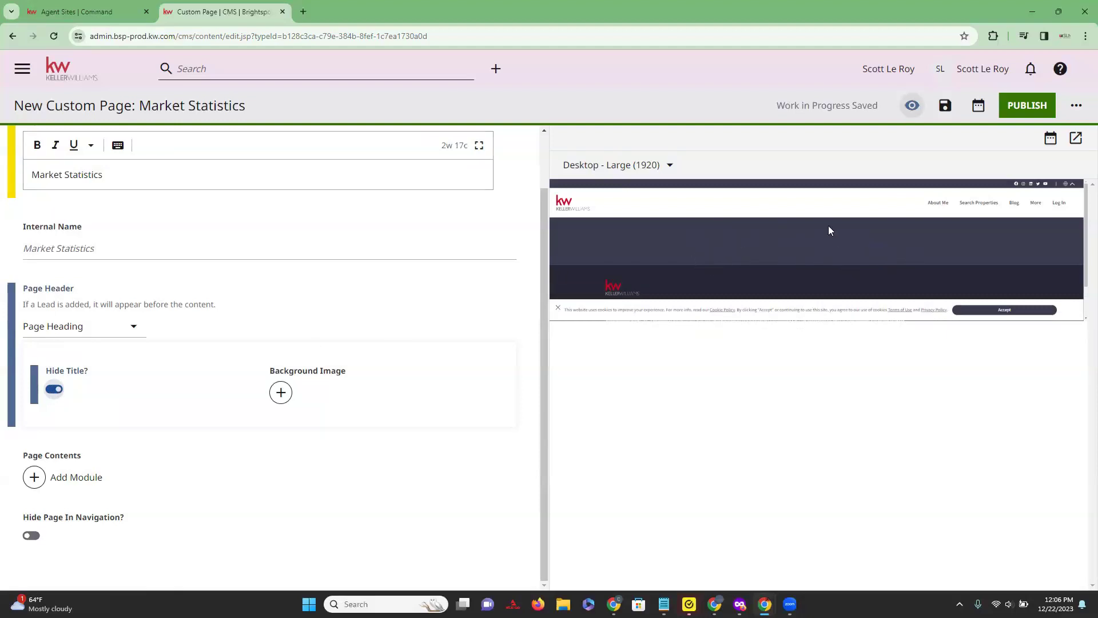
pyautogui.click(55, 390)
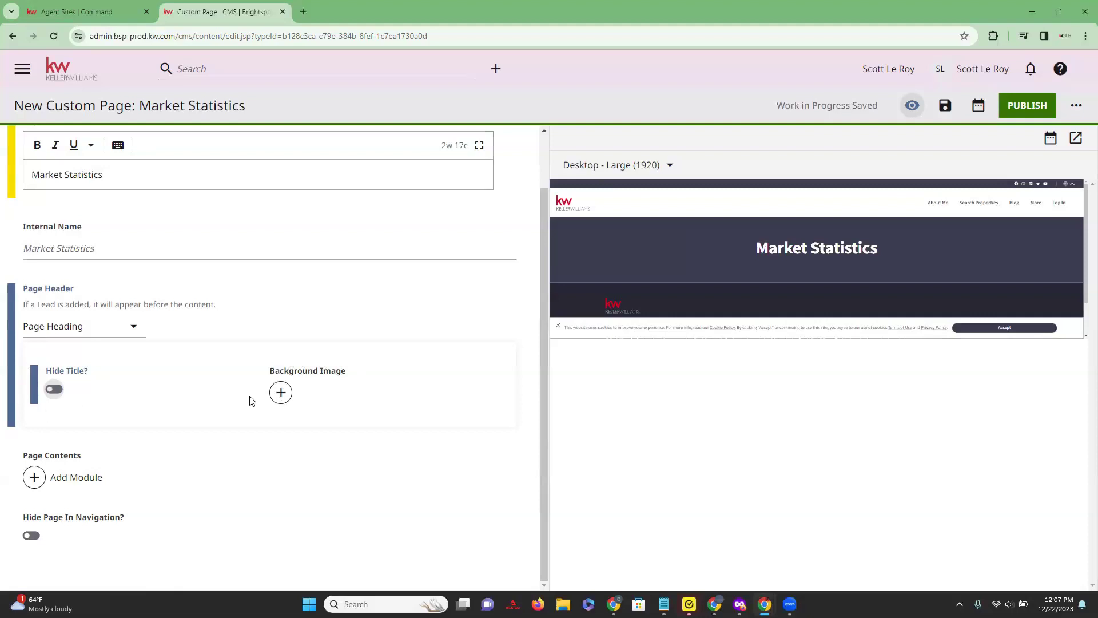
# Step: Use the Atlanta skyline photo (1600x1066) as the header background image
pyautogui.click(279, 393)
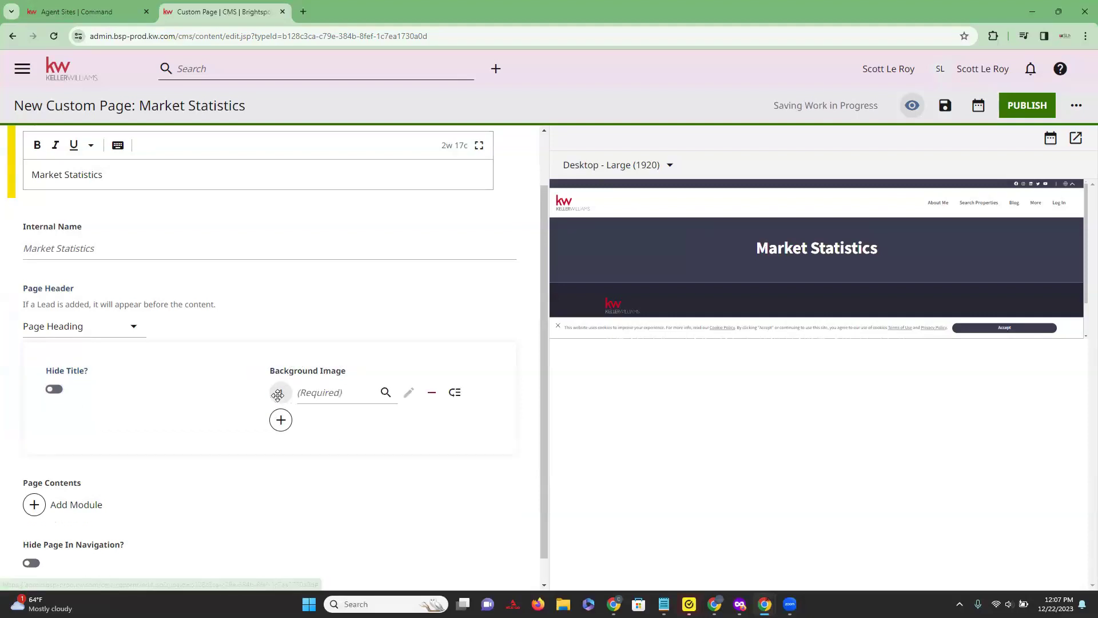
pyautogui.click(339, 395)
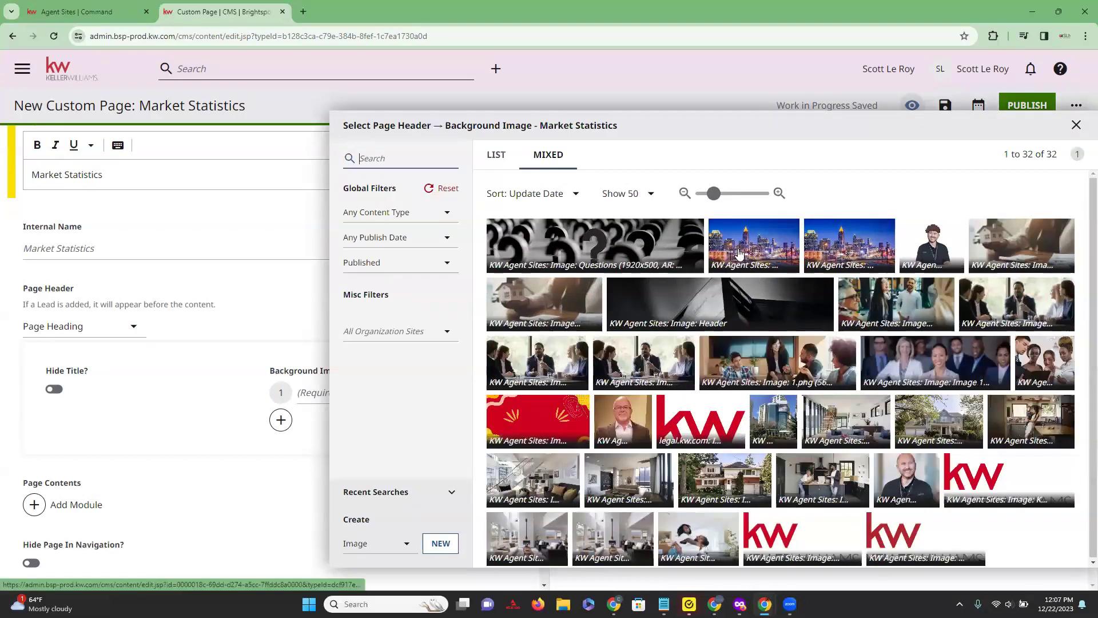
pyautogui.click(738, 257)
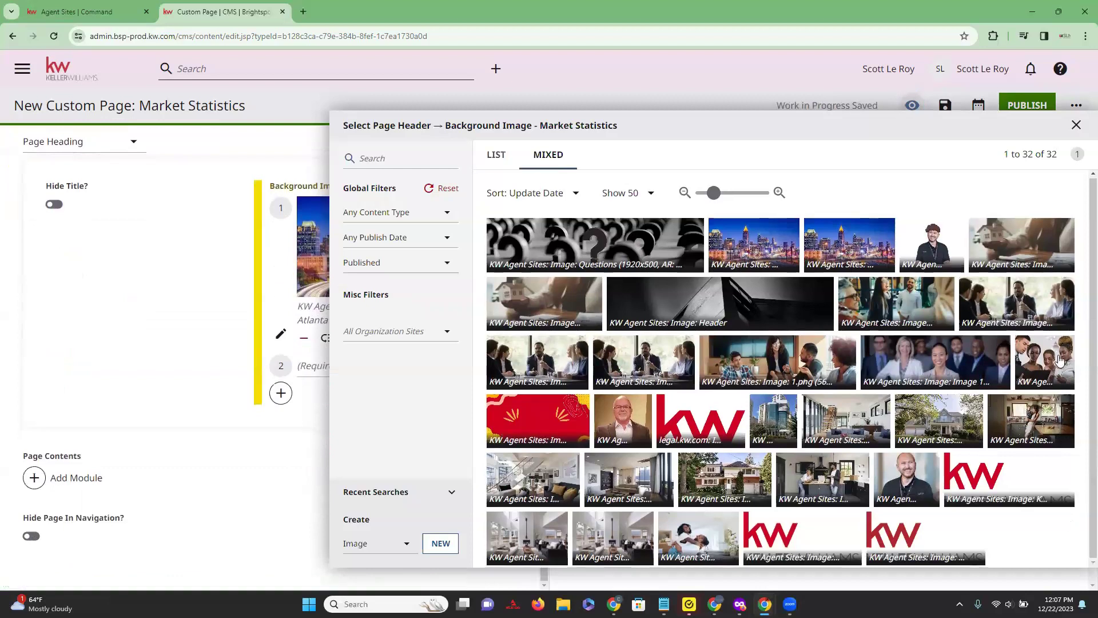
pyautogui.click(1076, 125)
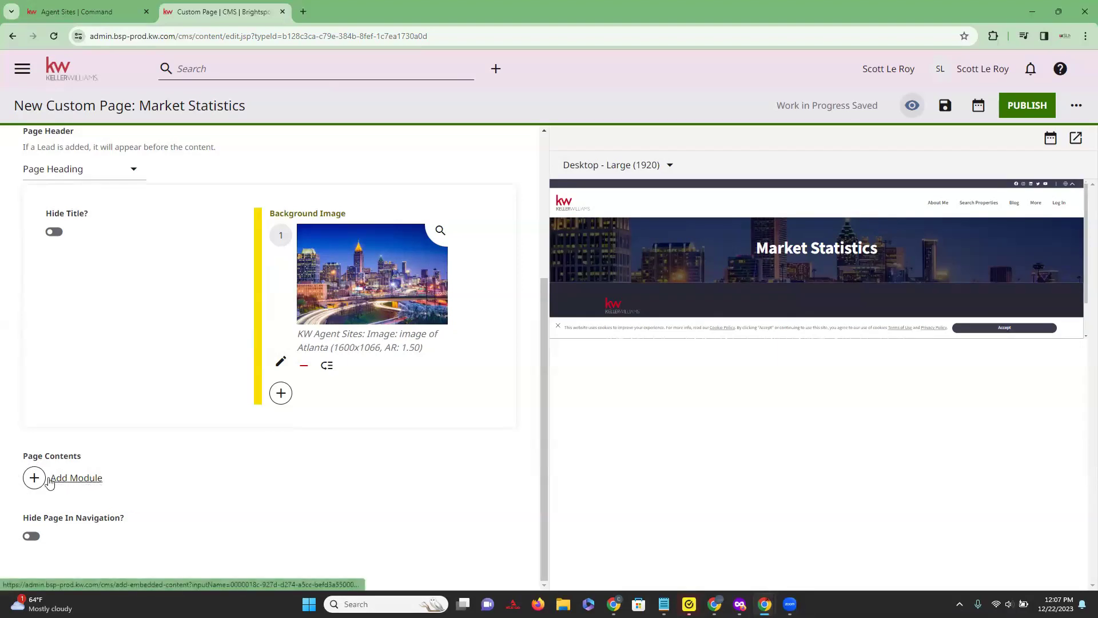
# Step: Insert a Stat List A module into the page contents from the full module list
pyautogui.click(80, 480)
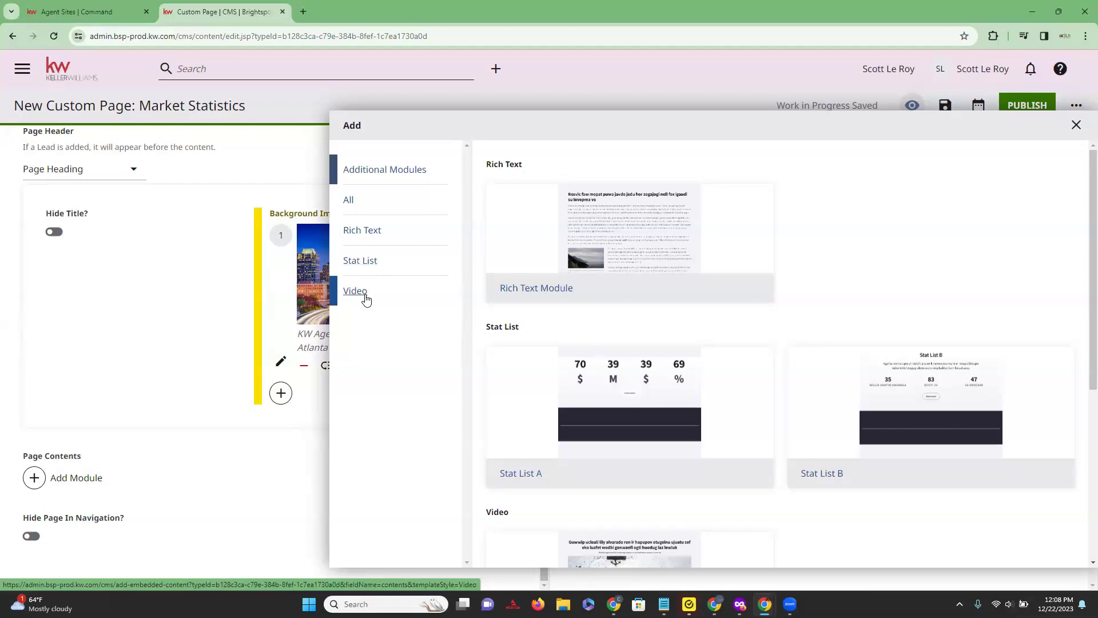
pyautogui.click(350, 200)
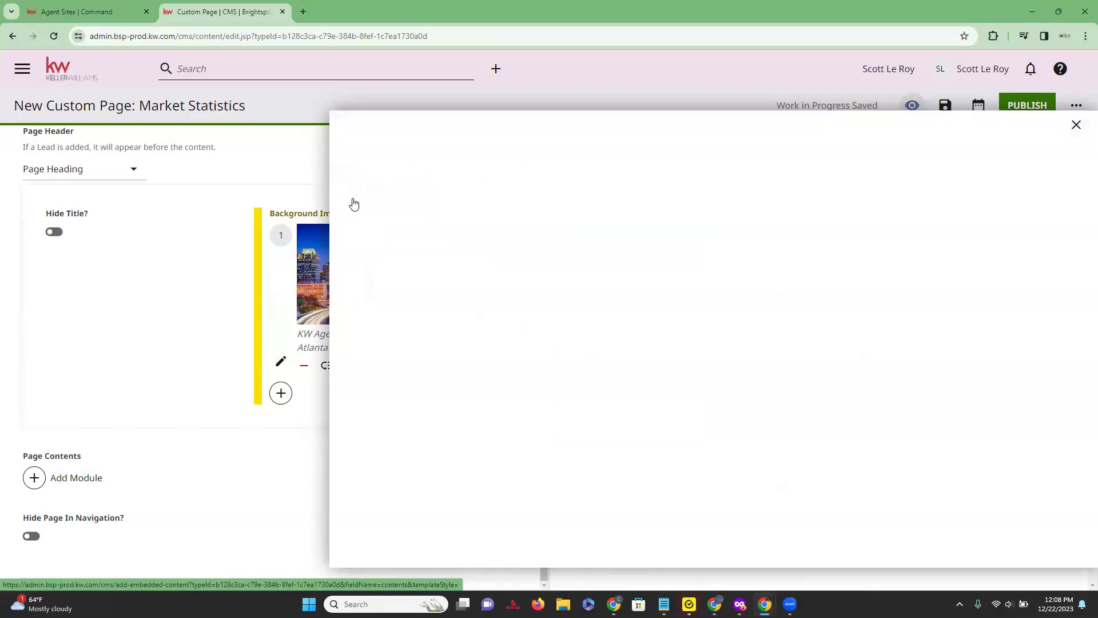
pyautogui.scroll(-4, 753, 290)
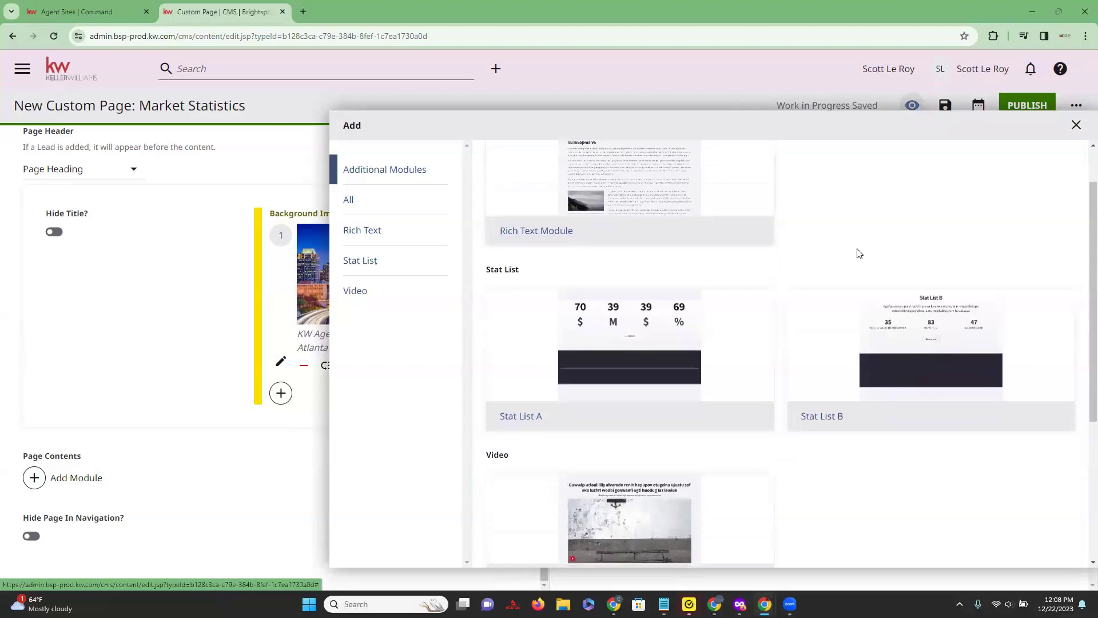
pyautogui.scroll(-2, 851, 263)
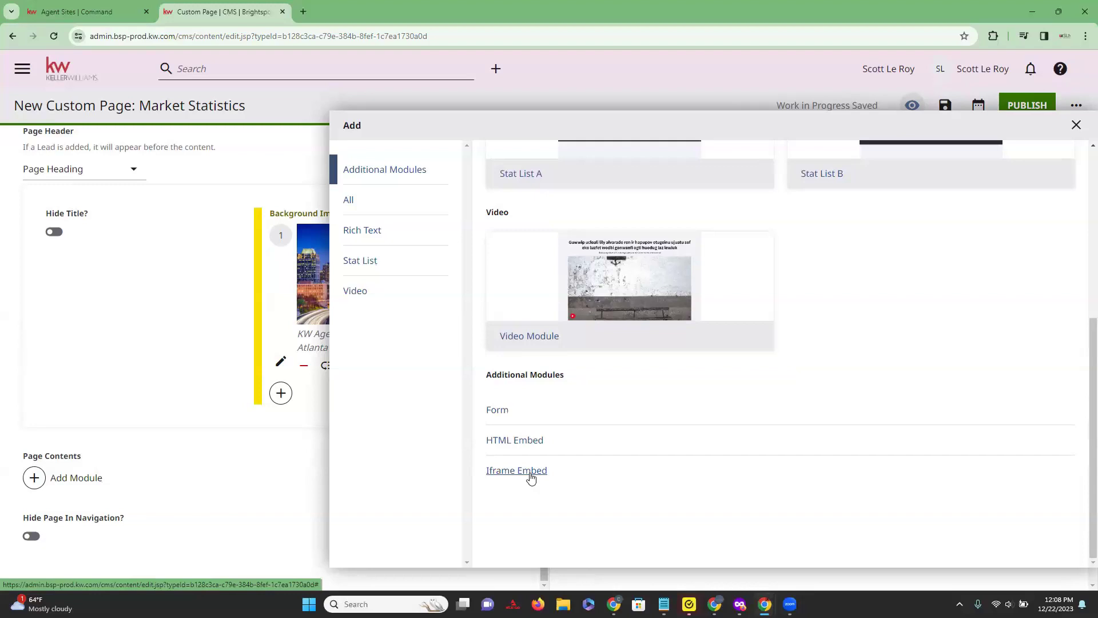
pyautogui.scroll(5, 531, 478)
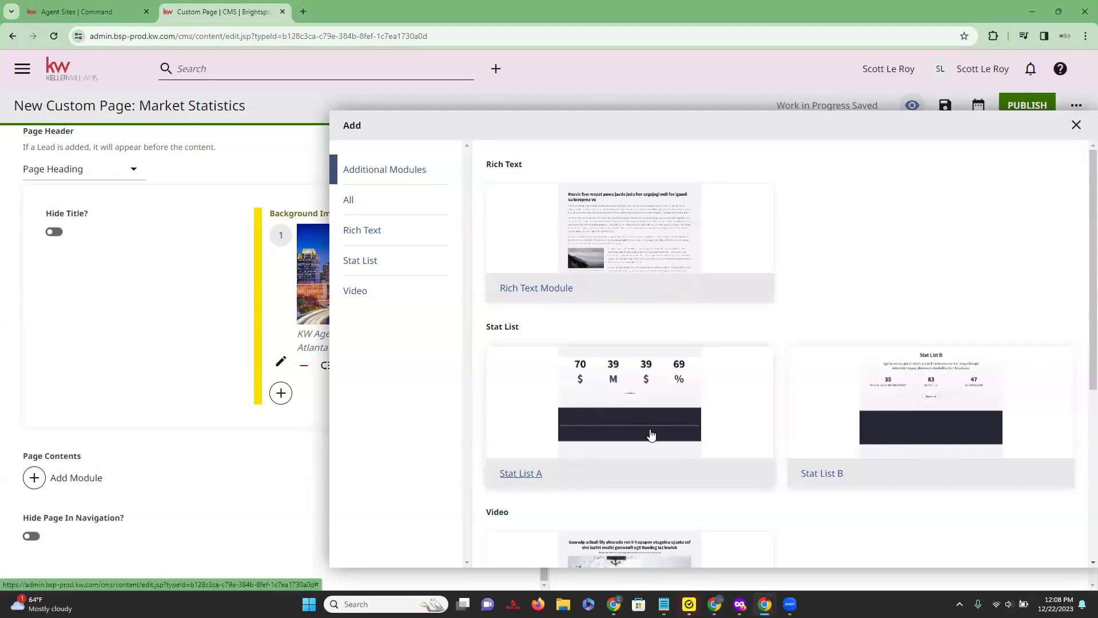
pyautogui.click(532, 454)
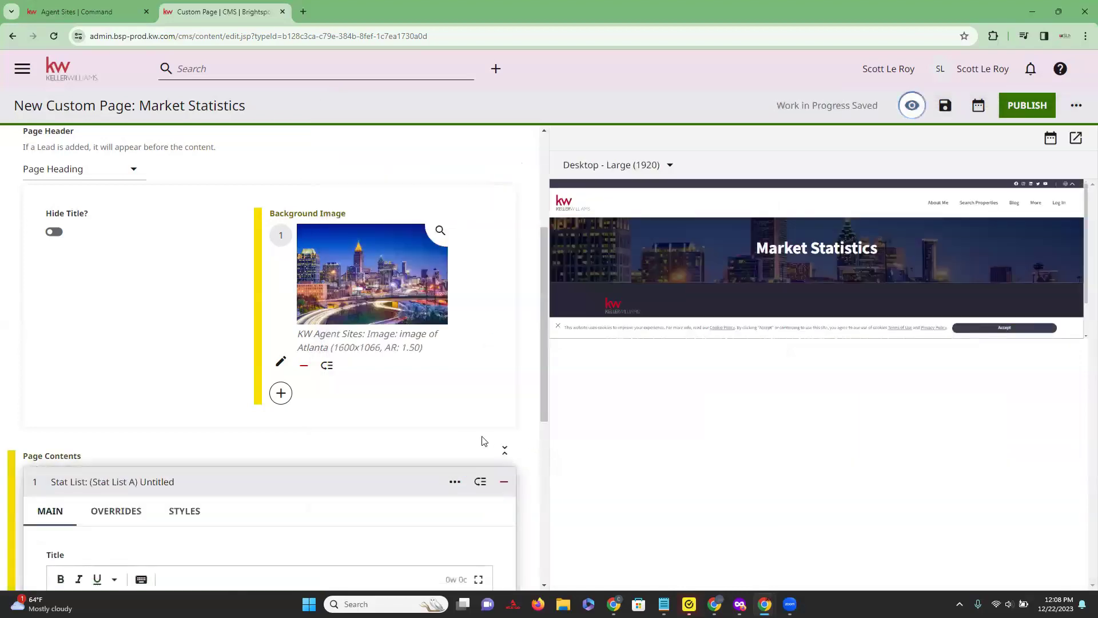
# Step: Title the Stat List module 'Average List Price Per County'
pyautogui.scroll(-6, 79, 429)
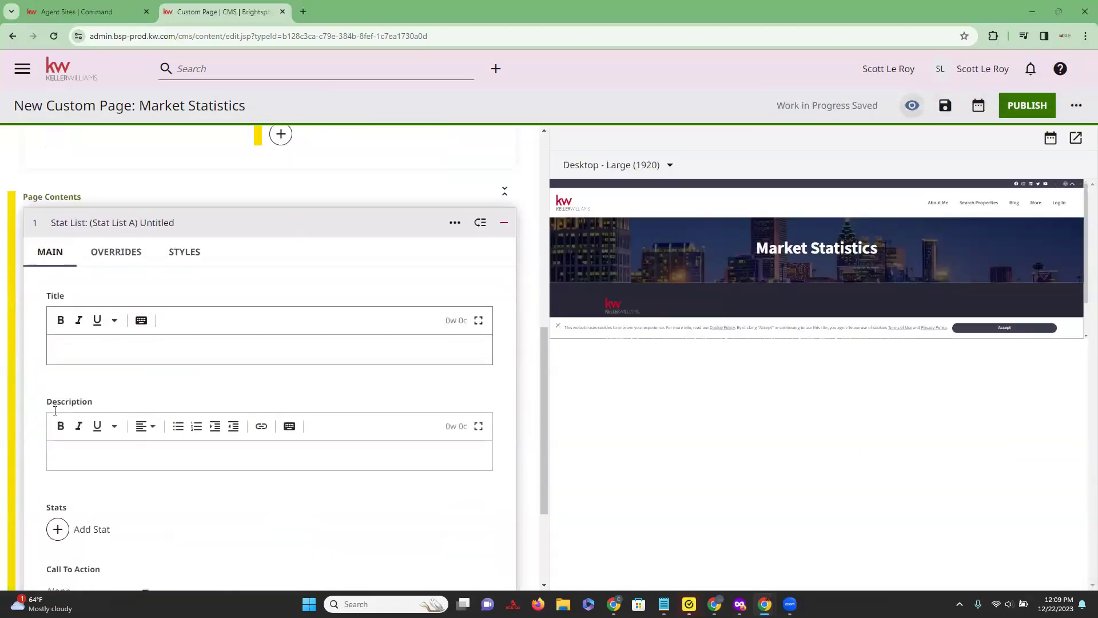
pyautogui.scroll(1, 55, 413)
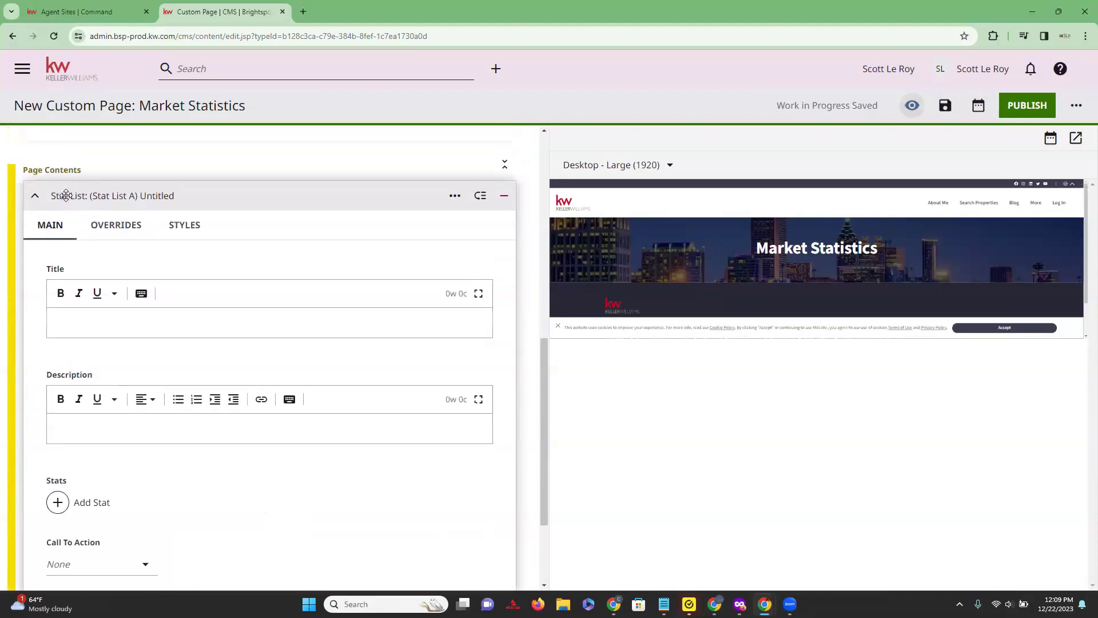
pyautogui.click(101, 325)
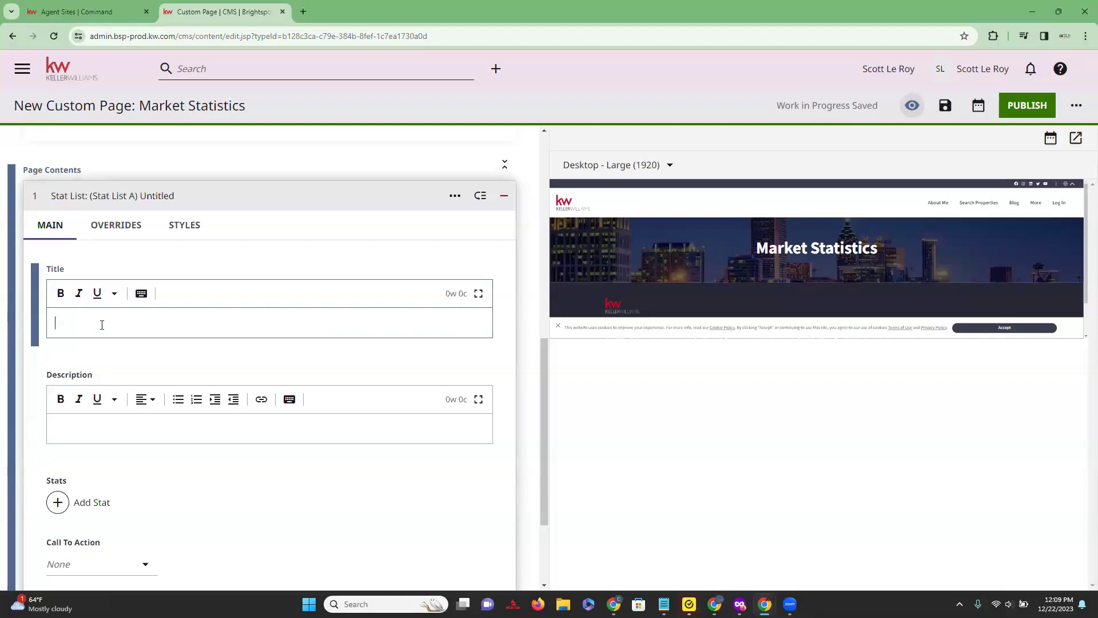
pyautogui.write('List Price Per County')
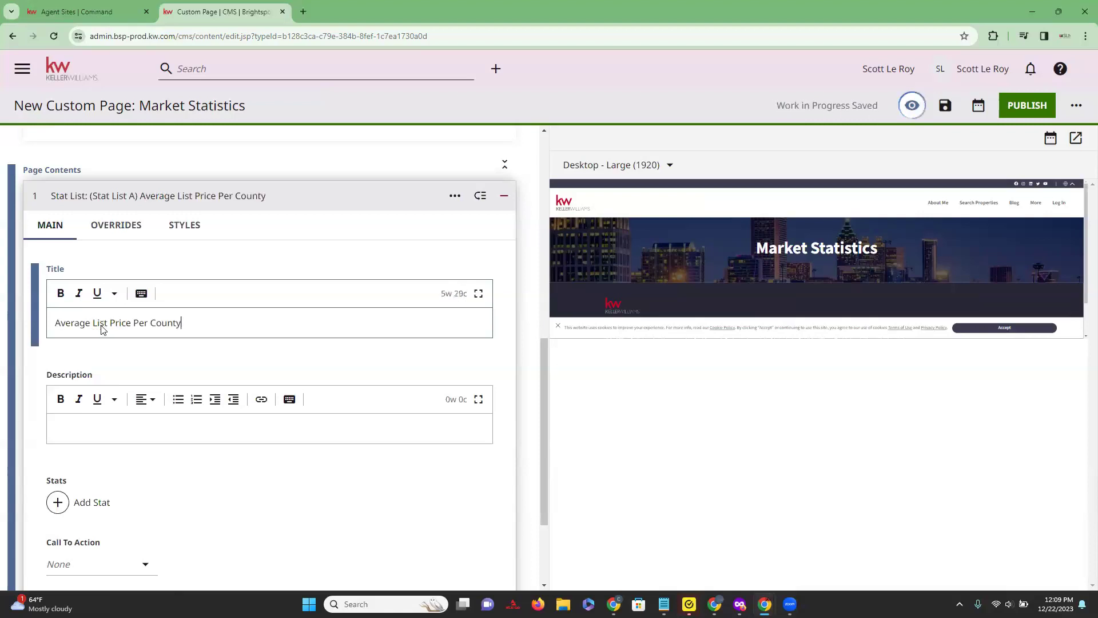
# Step: Fill the description with the copied title followed by 'Description Here'
pyautogui.click(77, 432)
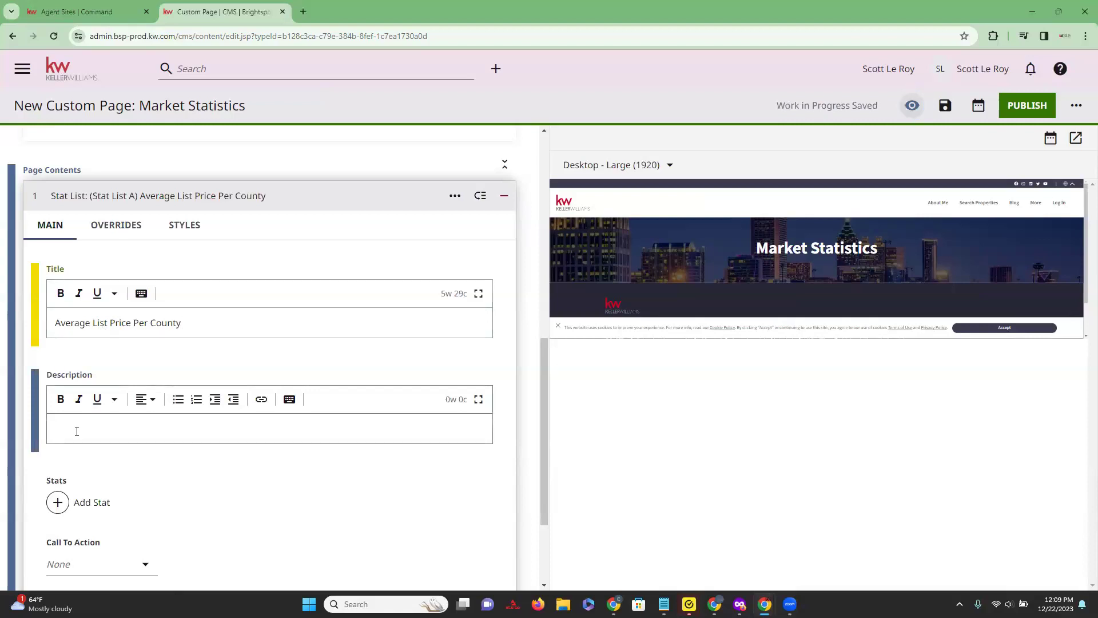
pyautogui.moveTo(223, 322); pyautogui.dragTo(54, 322)
pyautogui.hotkey('ctrl', 'c')
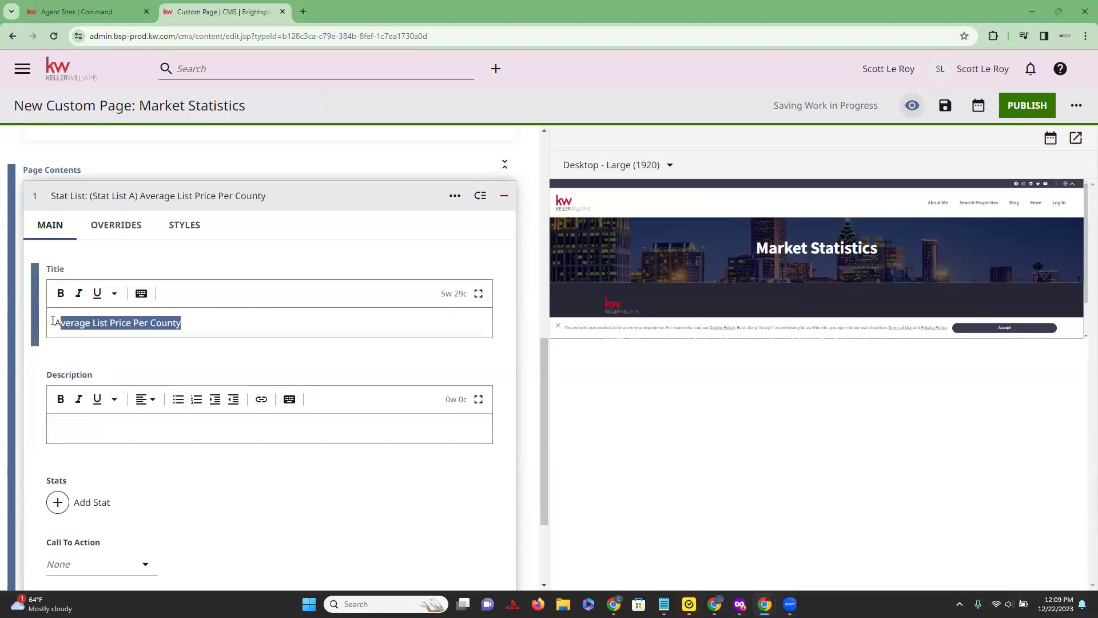
pyautogui.click(80, 423)
pyautogui.hotkey('ctrl', 'v')
pyautogui.write('Description Here')
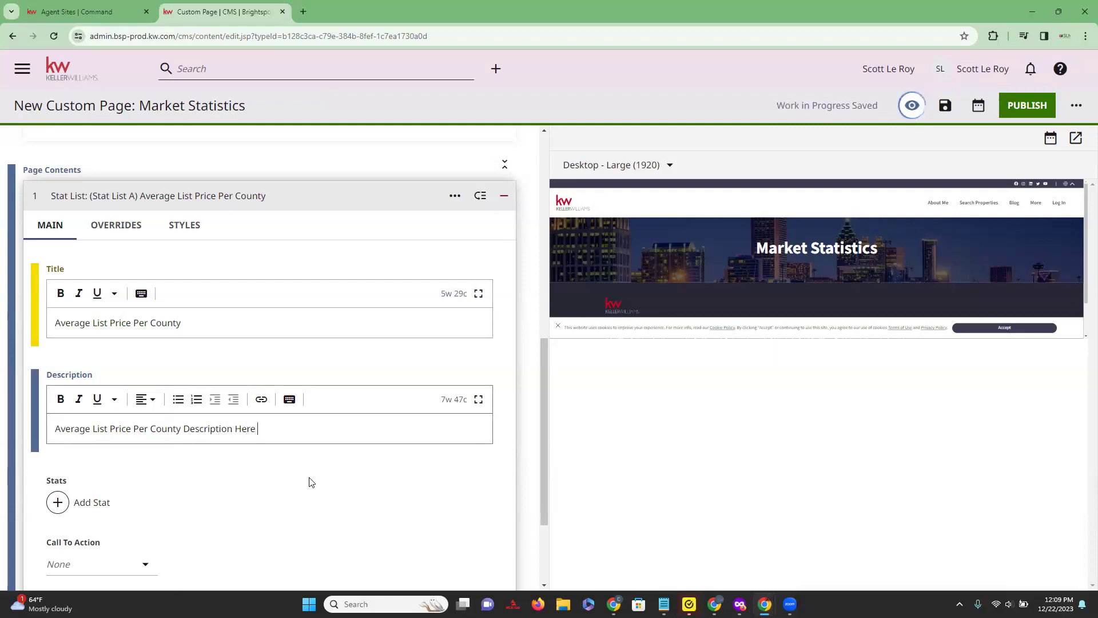
pyautogui.scroll(-3, 275, 485)
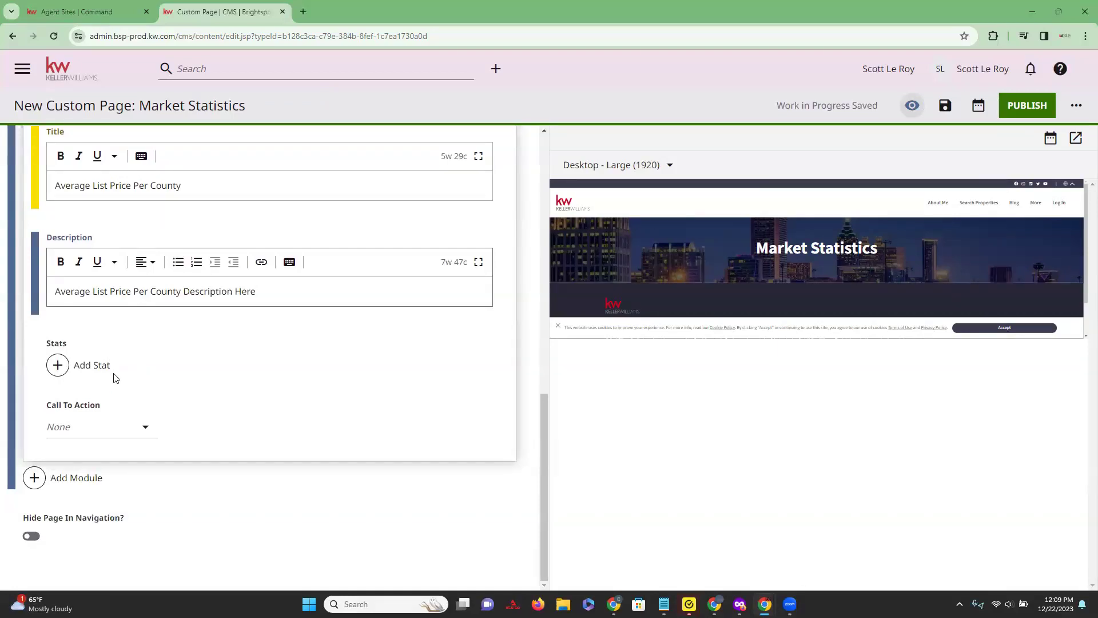
# Step: Add a first stat, County 1, with an italic $739,000 value
pyautogui.click(80, 365)
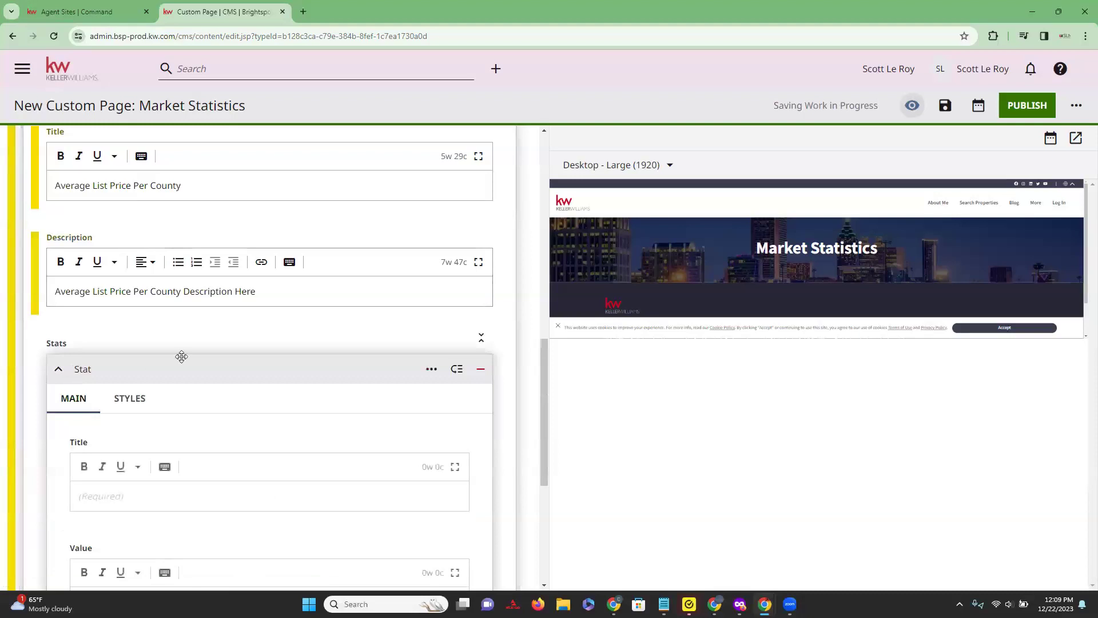
pyautogui.scroll(-3, 182, 357)
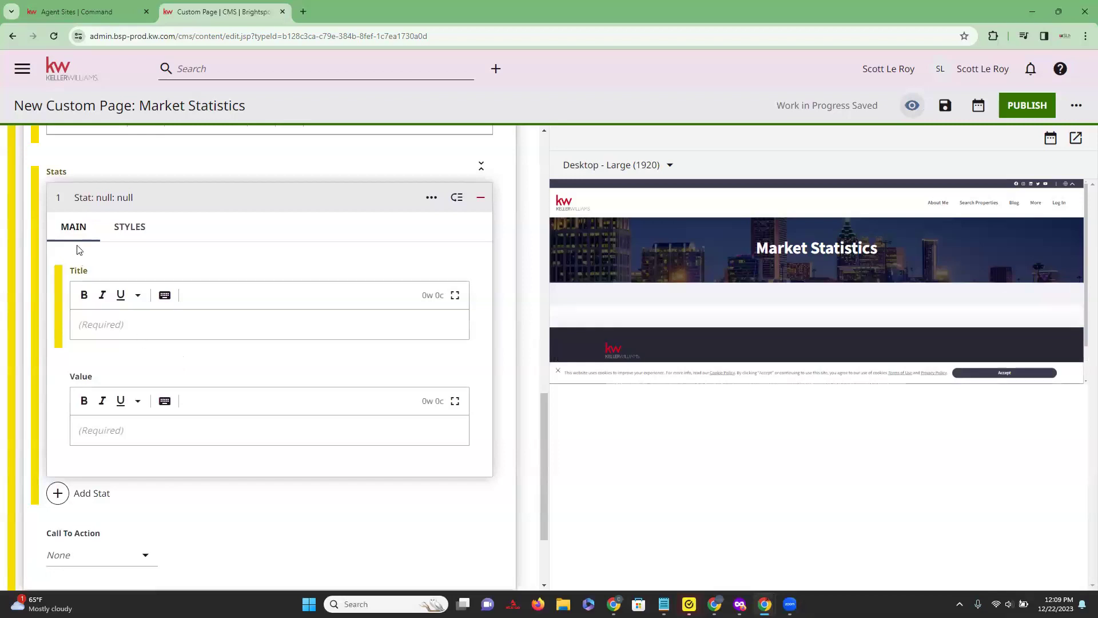
pyautogui.click(104, 326)
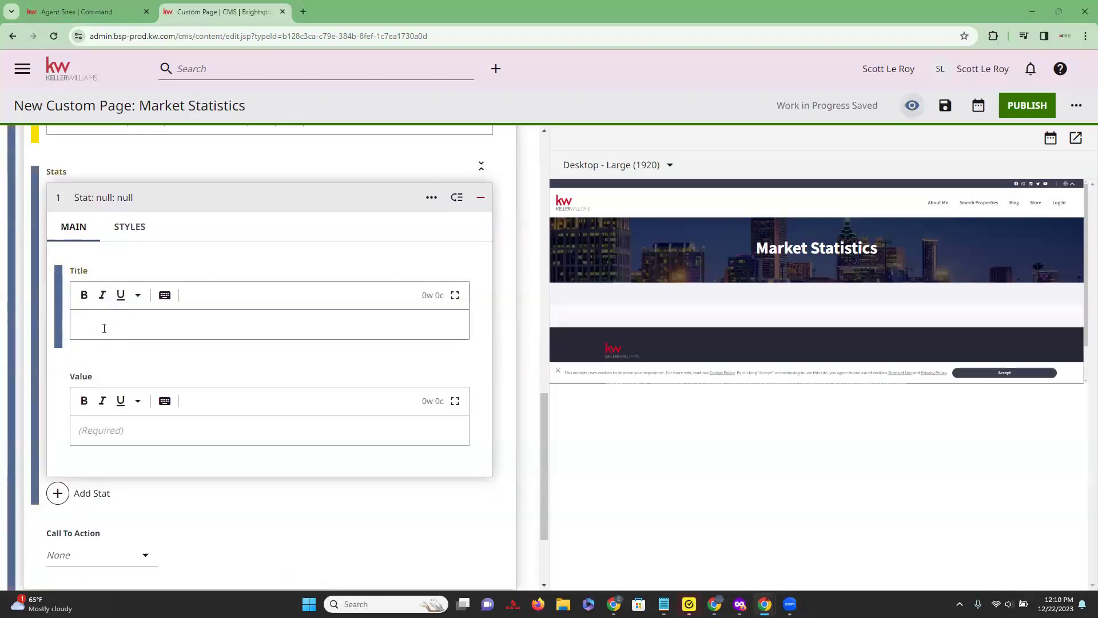
pyautogui.write('County 1')
pyautogui.click(106, 426)
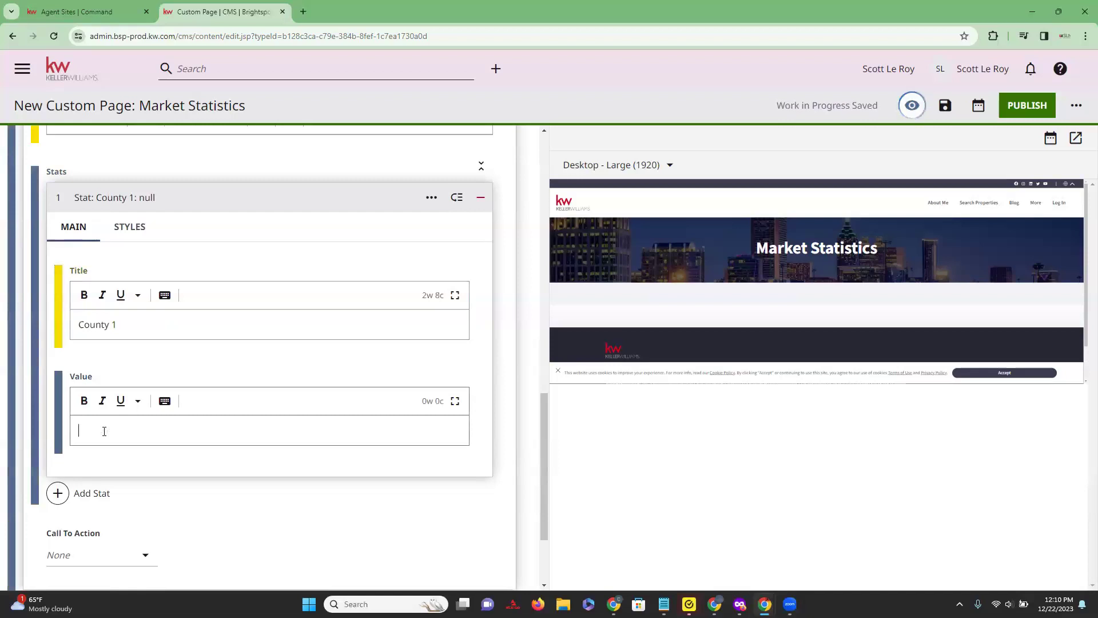
pyautogui.write('$')
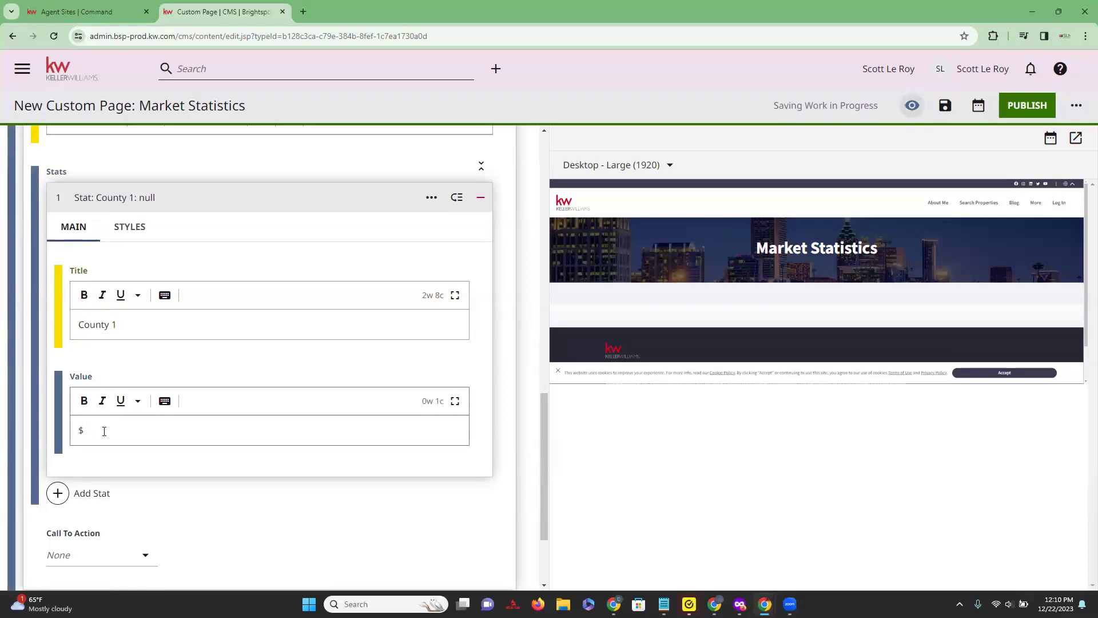
pyautogui.write('739')
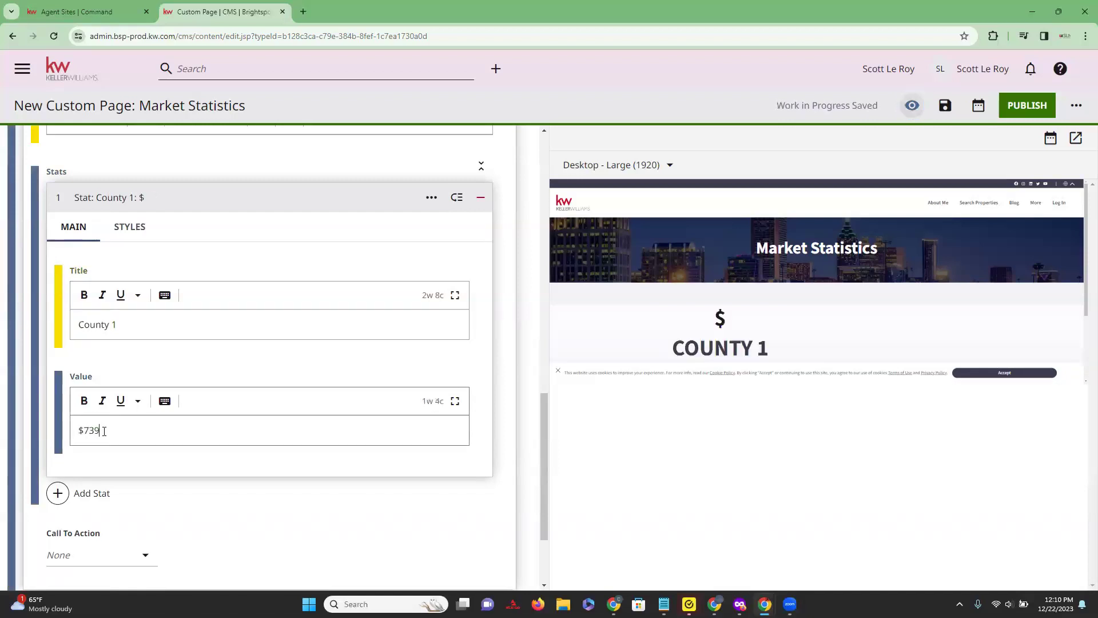
pyautogui.write(',000')
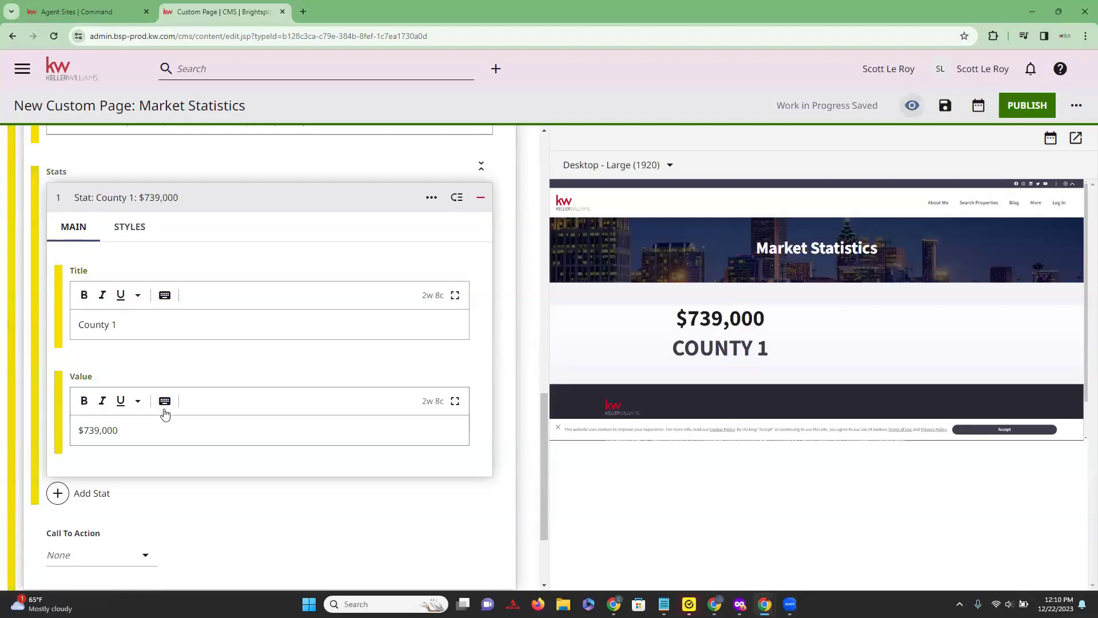
pyautogui.moveTo(123, 430); pyautogui.dragTo(80, 432)
pyautogui.click(102, 409)
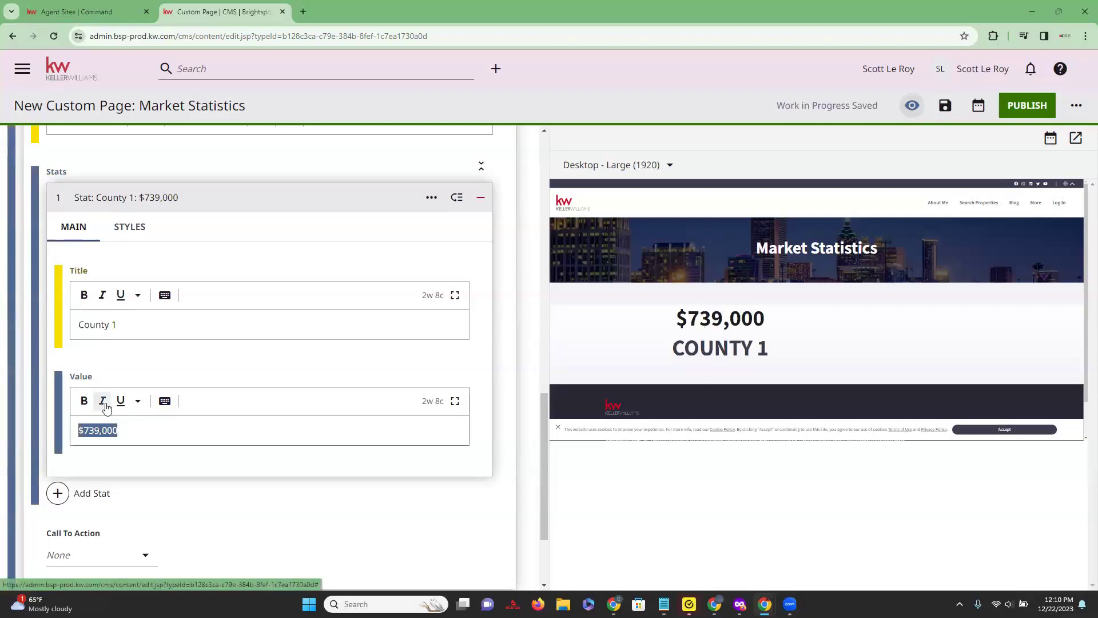
pyautogui.click(137, 401)
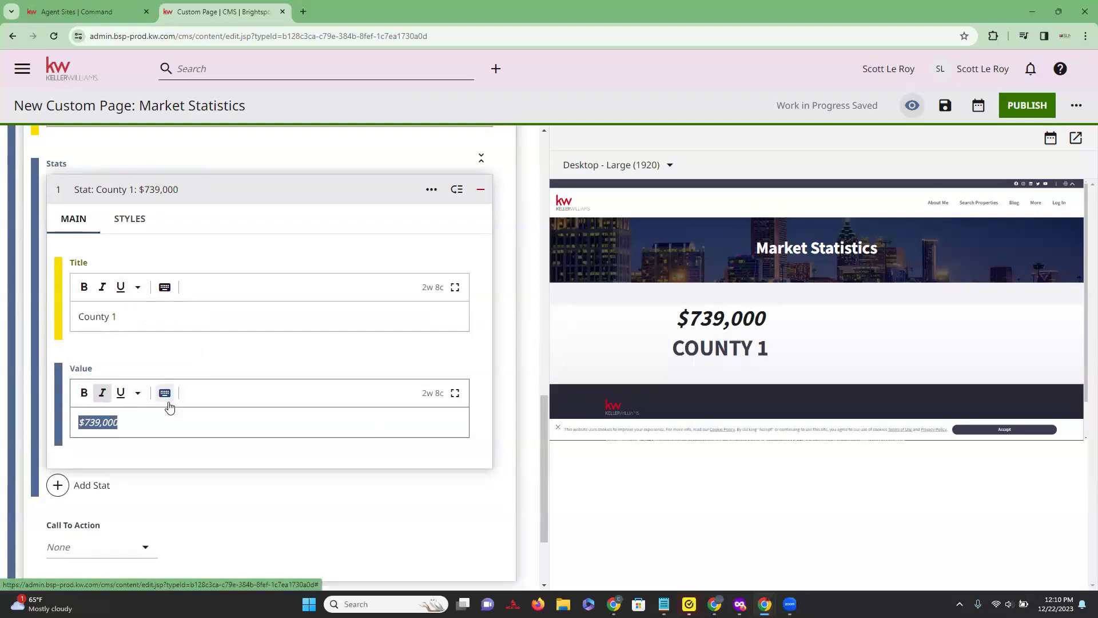
pyautogui.scroll(-3, 166, 404)
# Step: Add a second stat, County 2, with a bold, underlined $539,000 value
pyautogui.click(58, 367)
pyautogui.click(102, 356)
pyautogui.write('County 2')
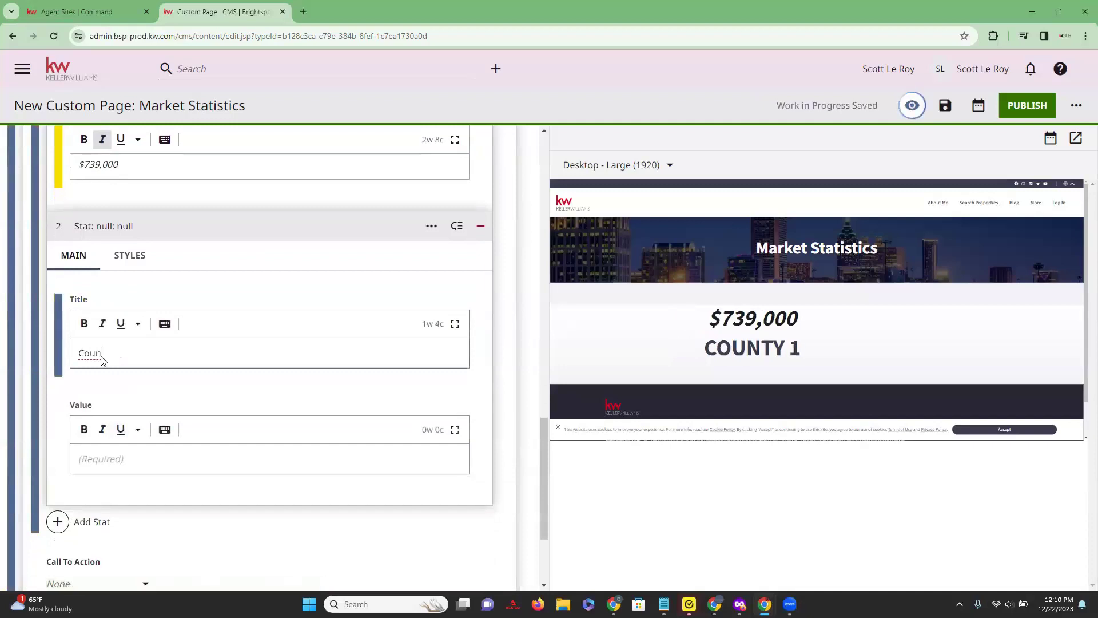
pyautogui.click(103, 462)
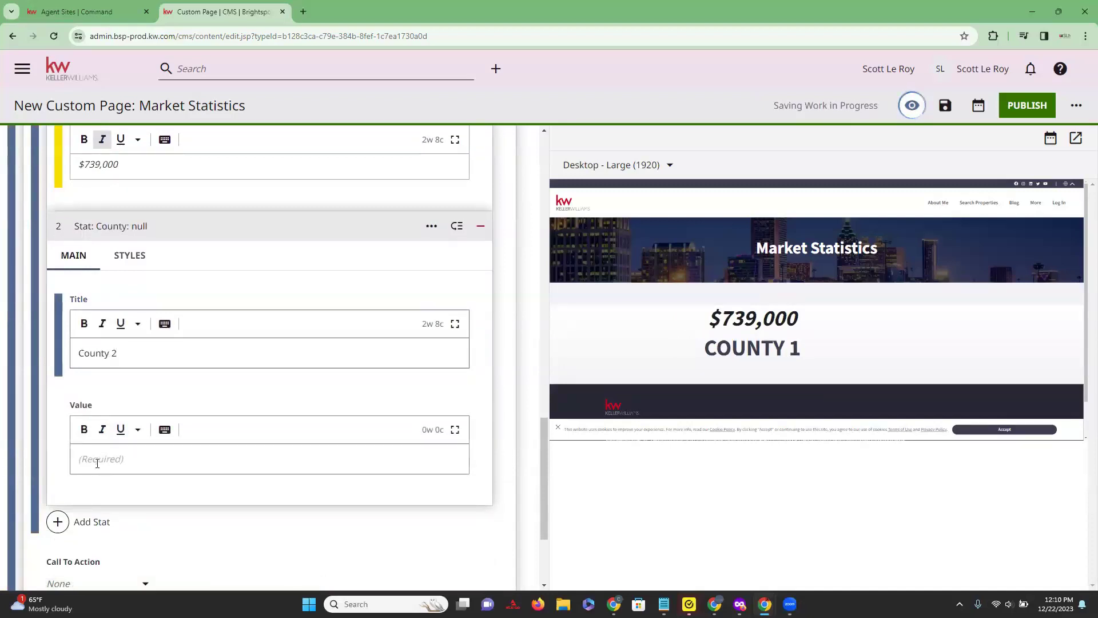
pyautogui.write('$')
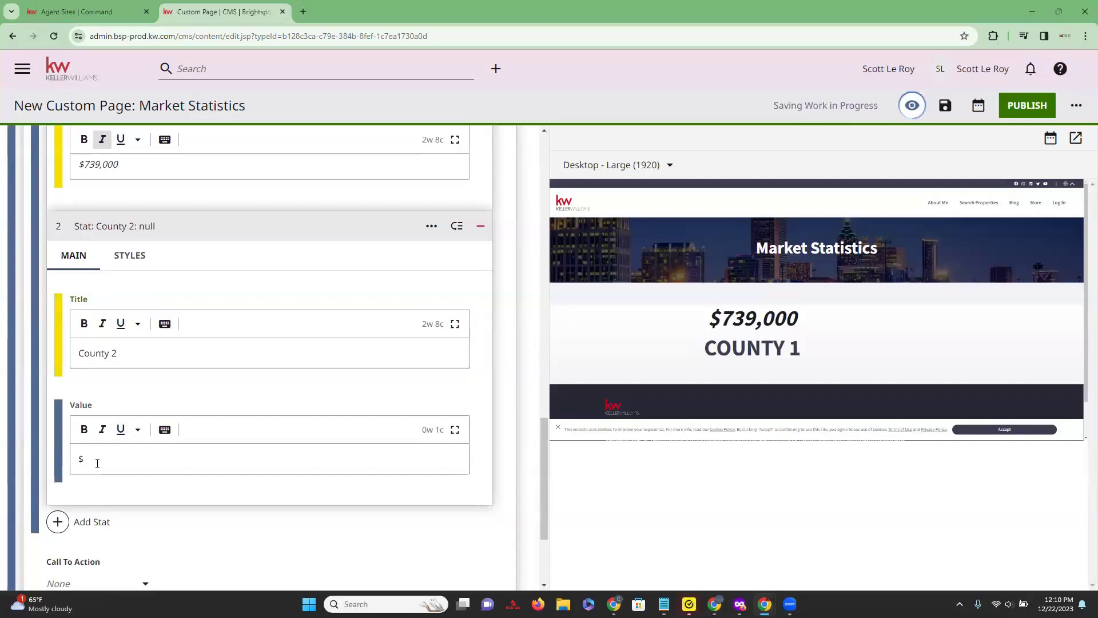
pyautogui.write('539')
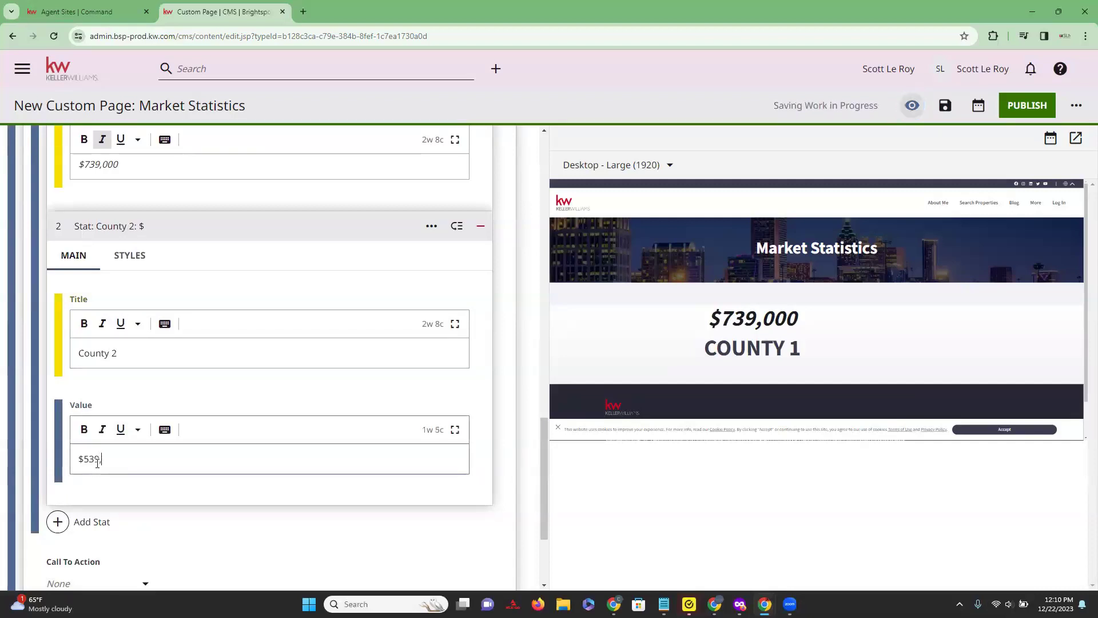
pyautogui.write(',000')
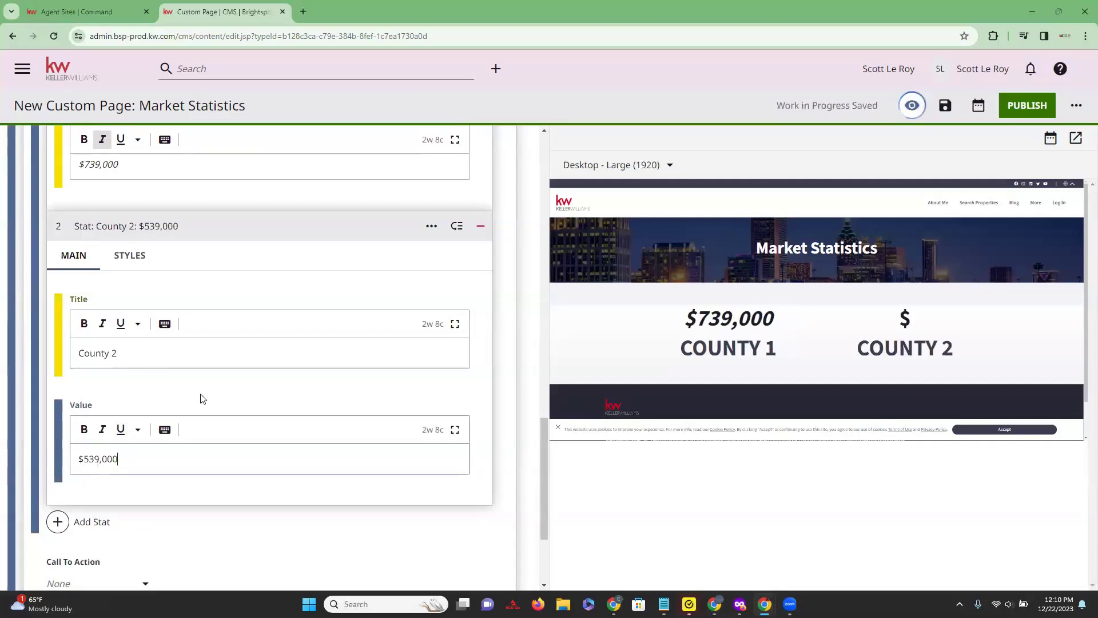
pyautogui.moveTo(117, 459); pyautogui.dragTo(72, 461)
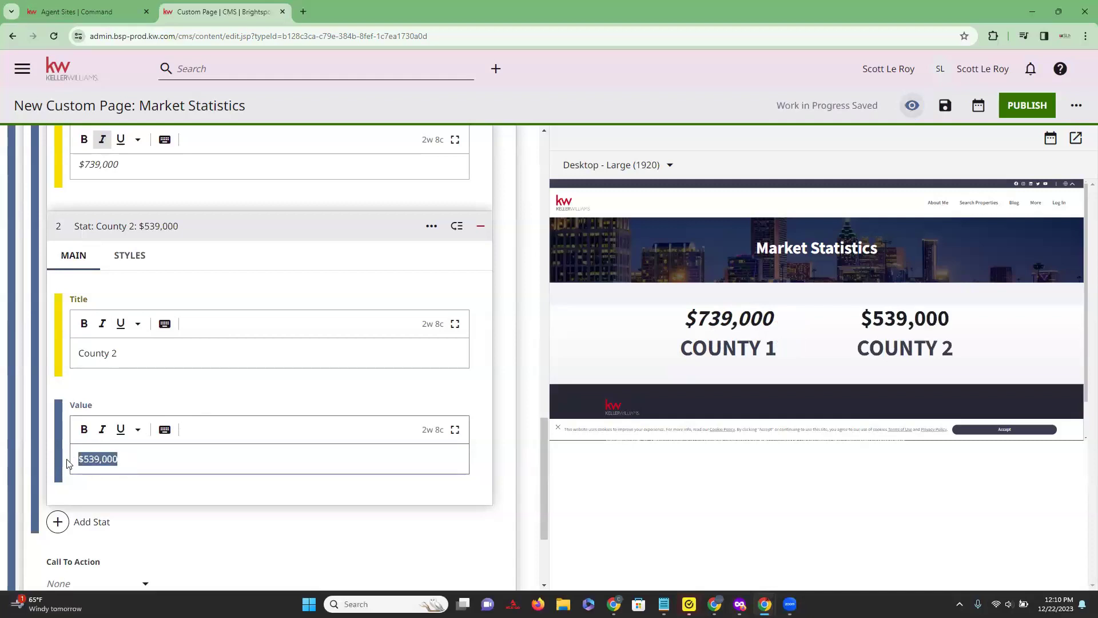
pyautogui.click(82, 436)
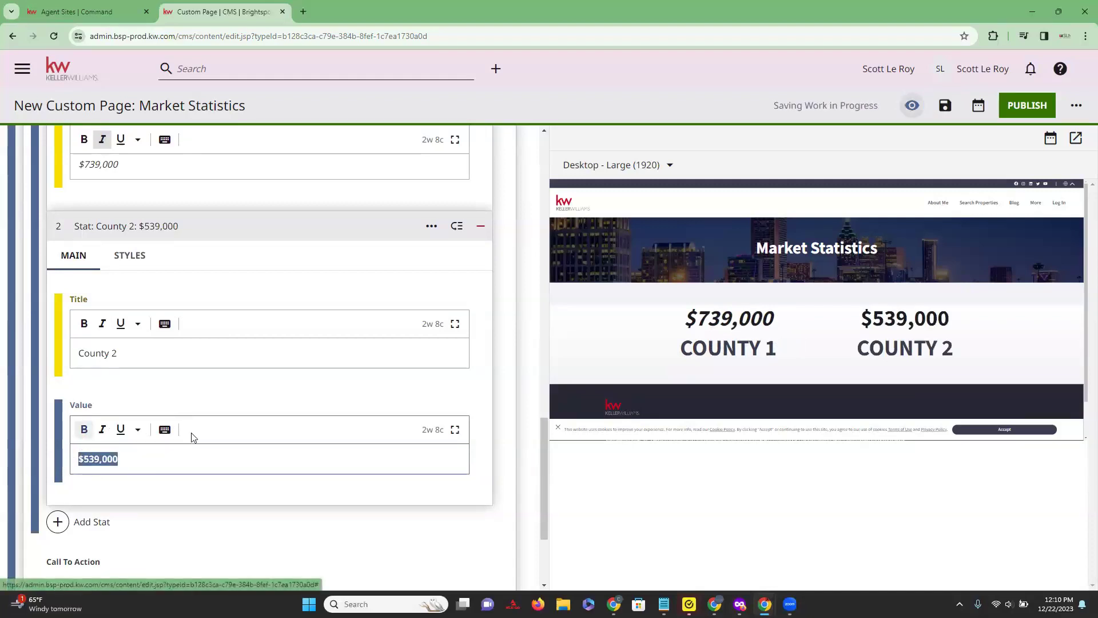
pyautogui.click(119, 435)
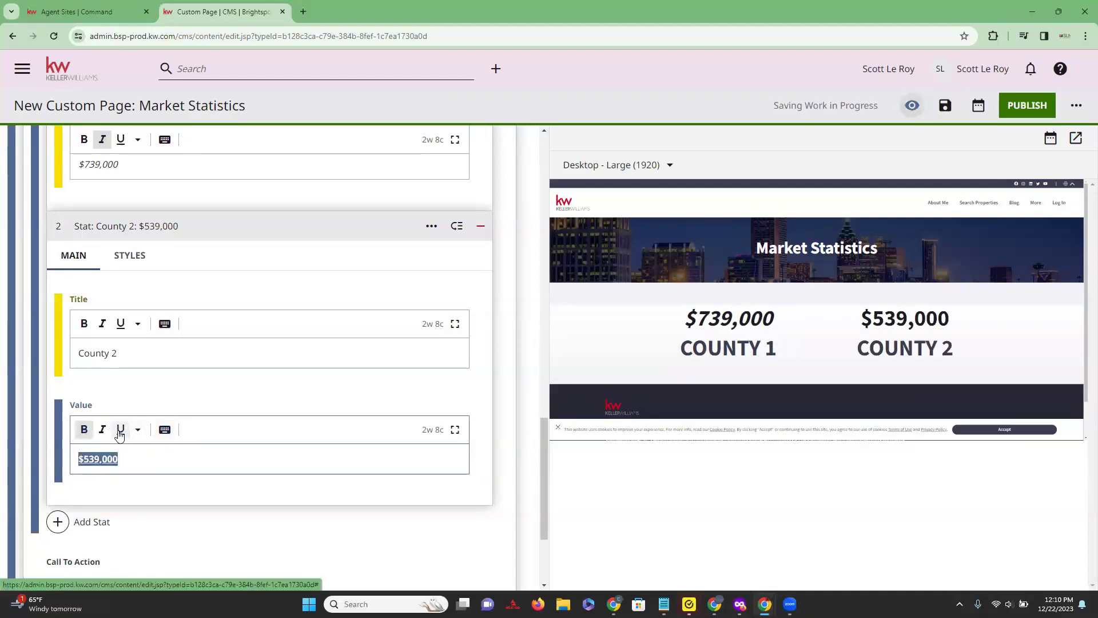
pyautogui.click(219, 406)
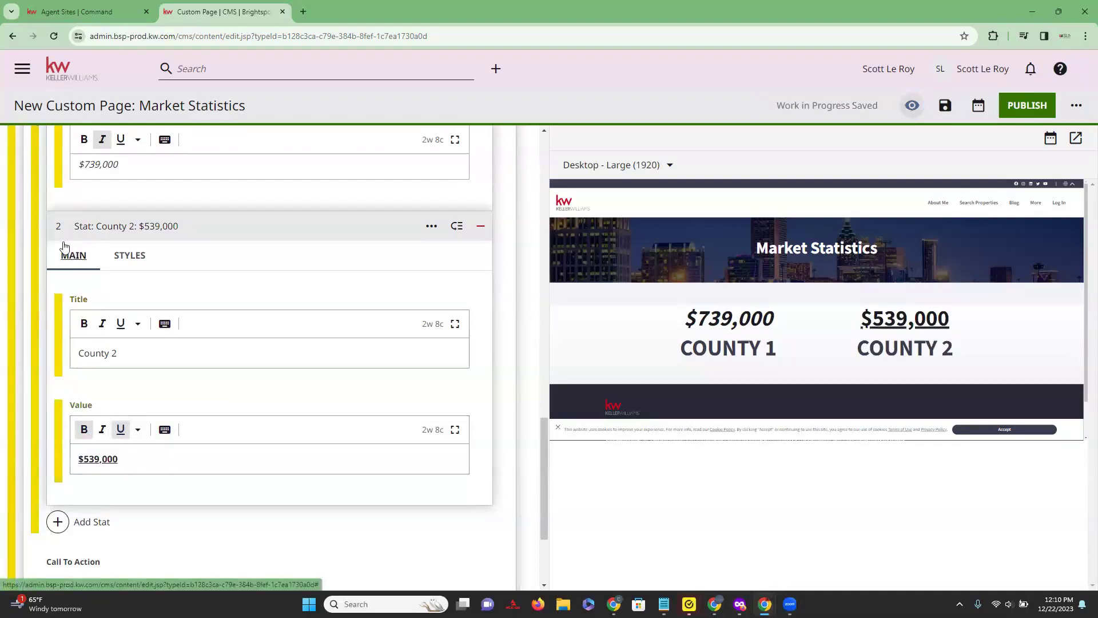
# Step: Set County 2's Stat Promo Styles preset to Custom with Stat Title Position Left
pyautogui.click(137, 256)
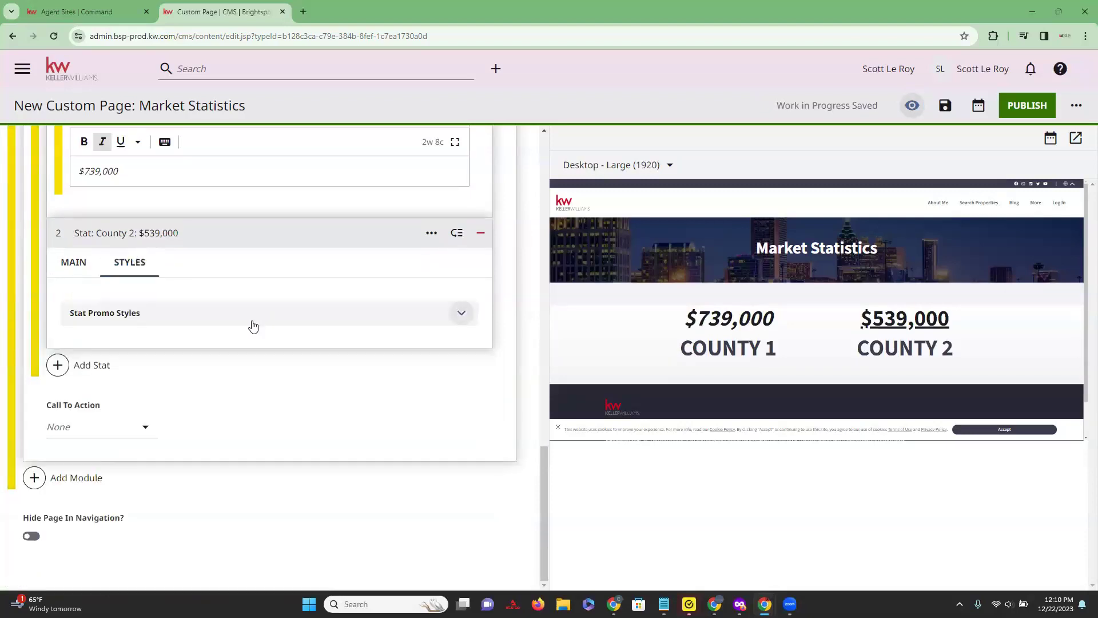
pyautogui.click(461, 317)
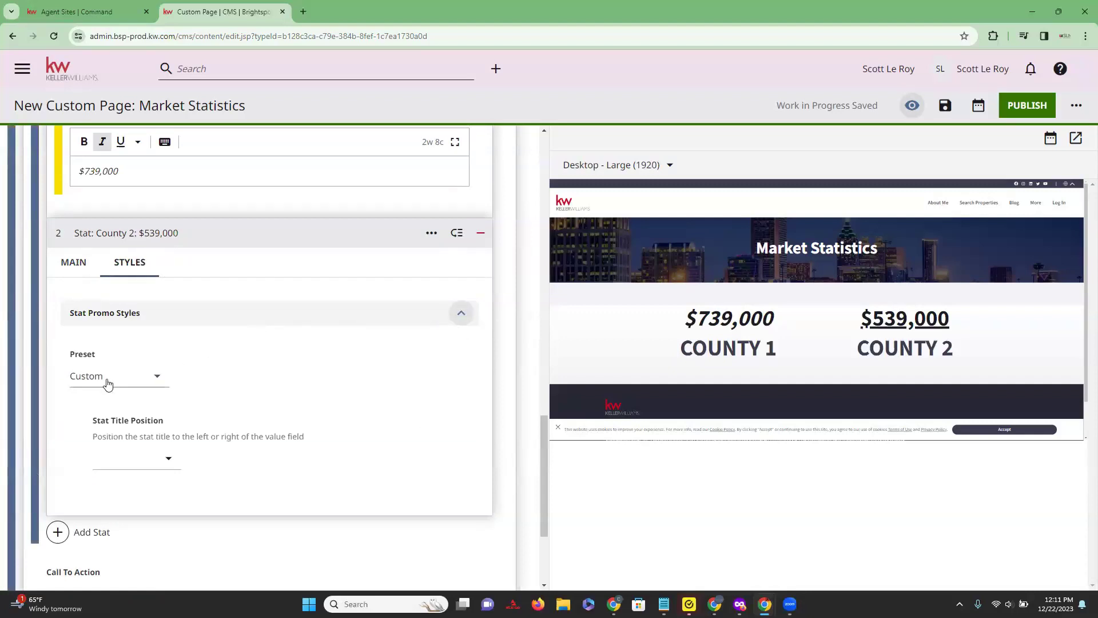
pyautogui.click(157, 378)
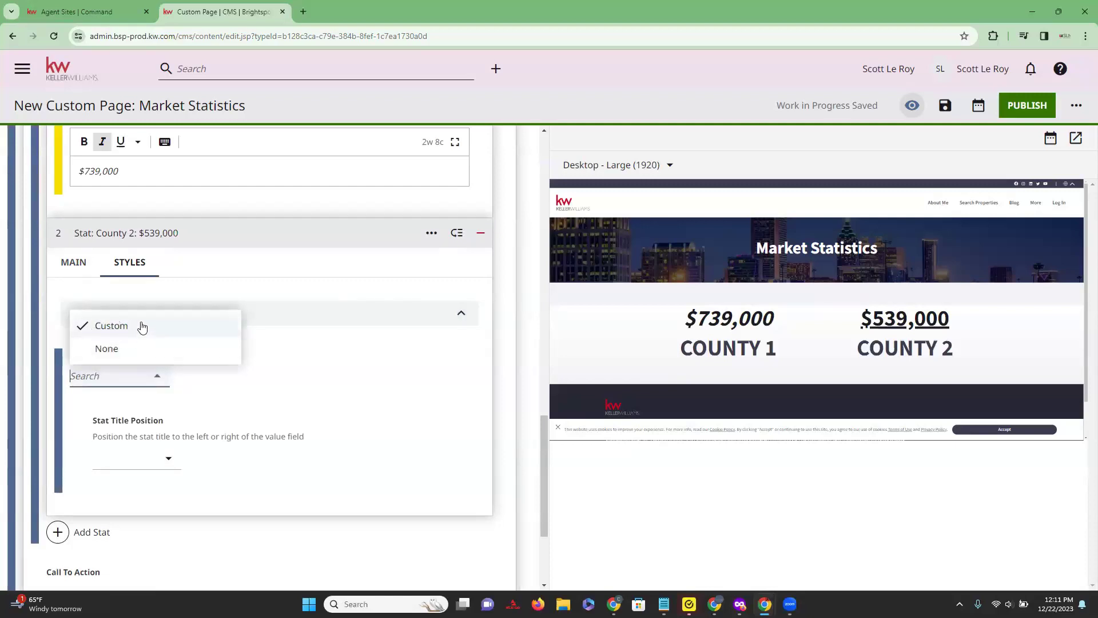
pyautogui.click(103, 350)
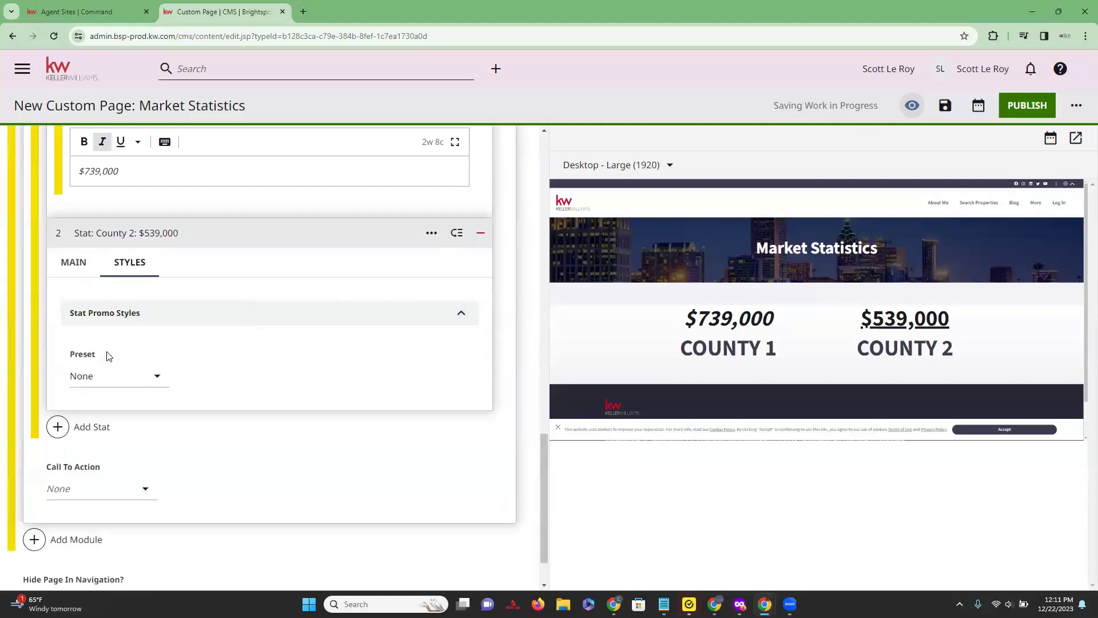
pyautogui.click(151, 378)
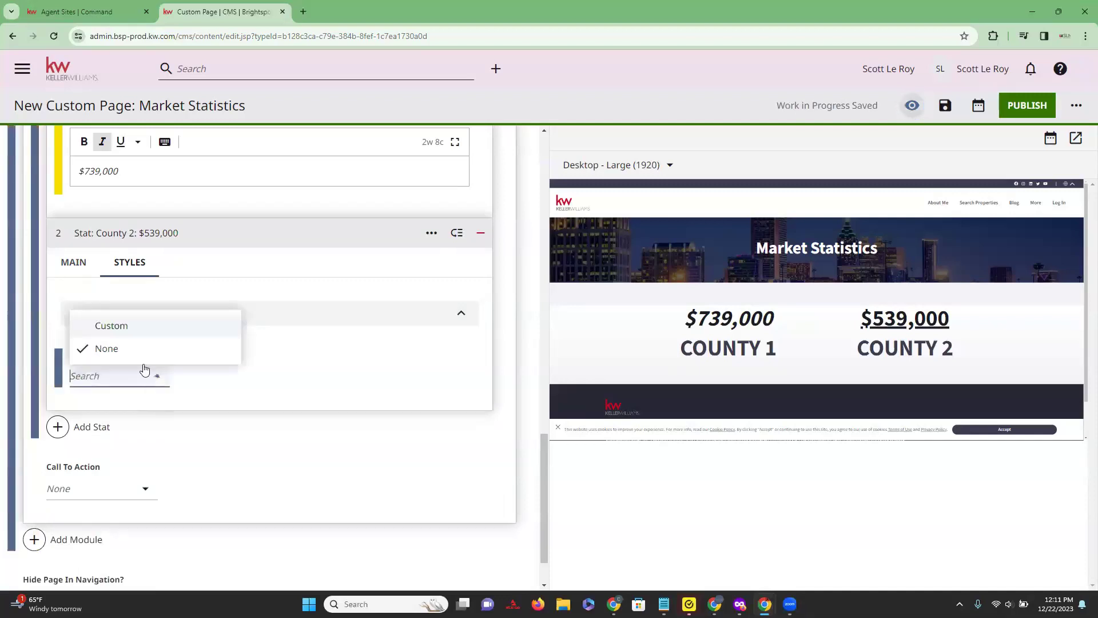
pyautogui.click(132, 327)
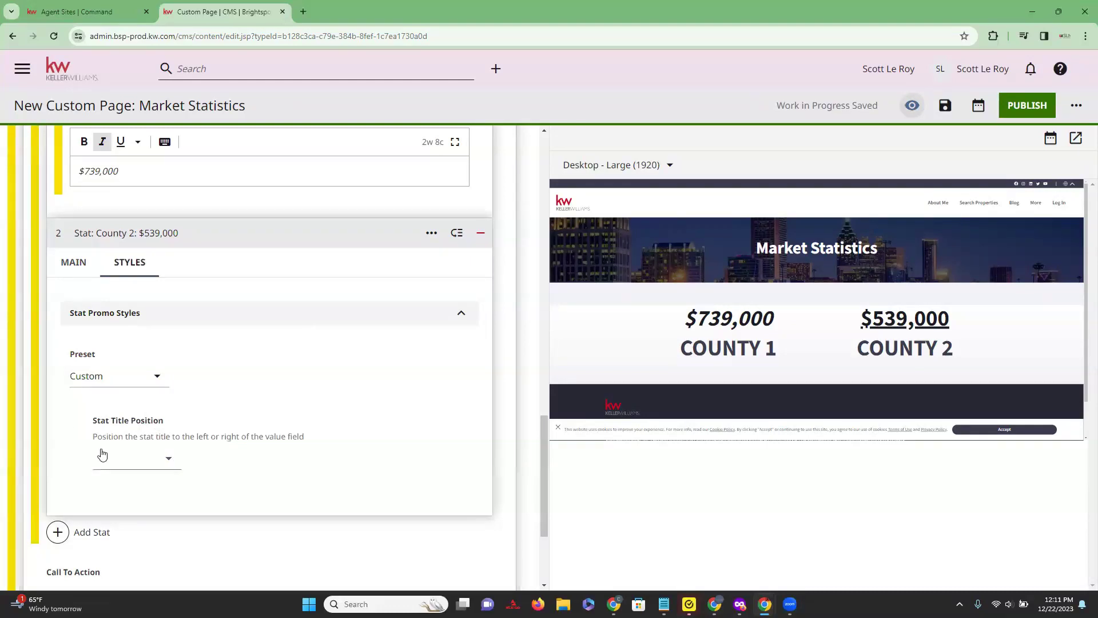
pyautogui.click(169, 464)
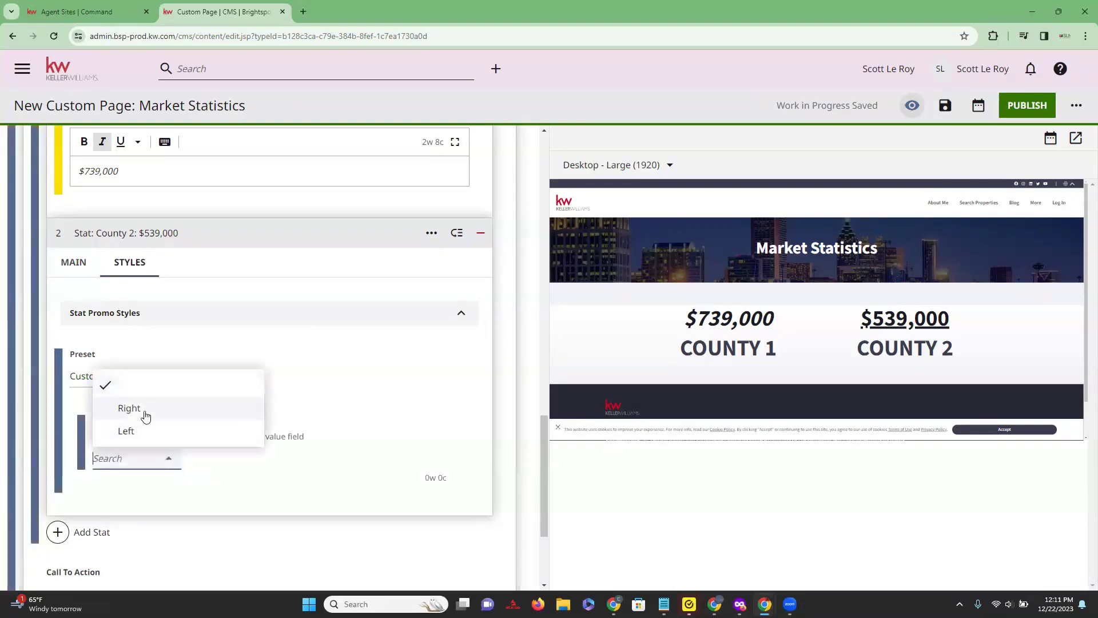
pyautogui.click(147, 439)
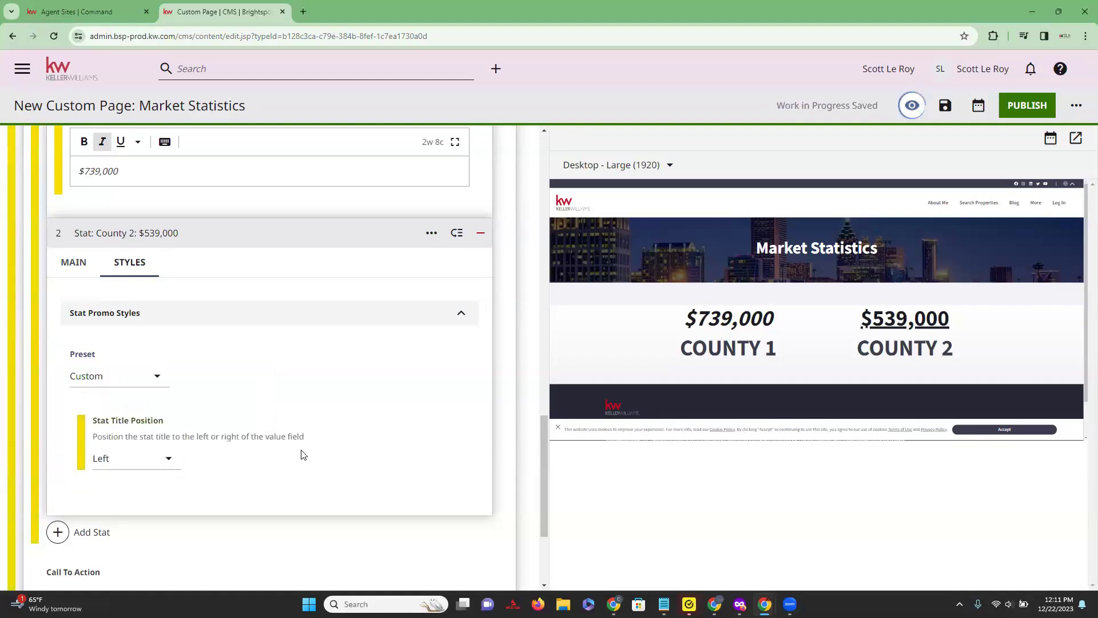
pyautogui.scroll(-3, 392, 429)
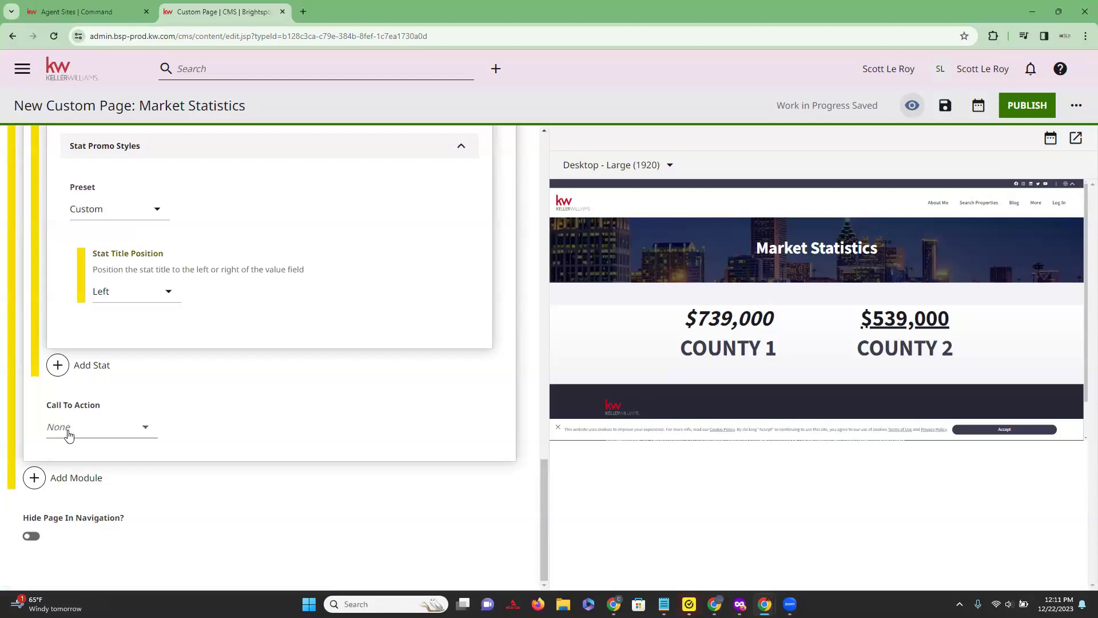
# Step: Set the call-to-action link type to Internal
pyautogui.click(143, 429)
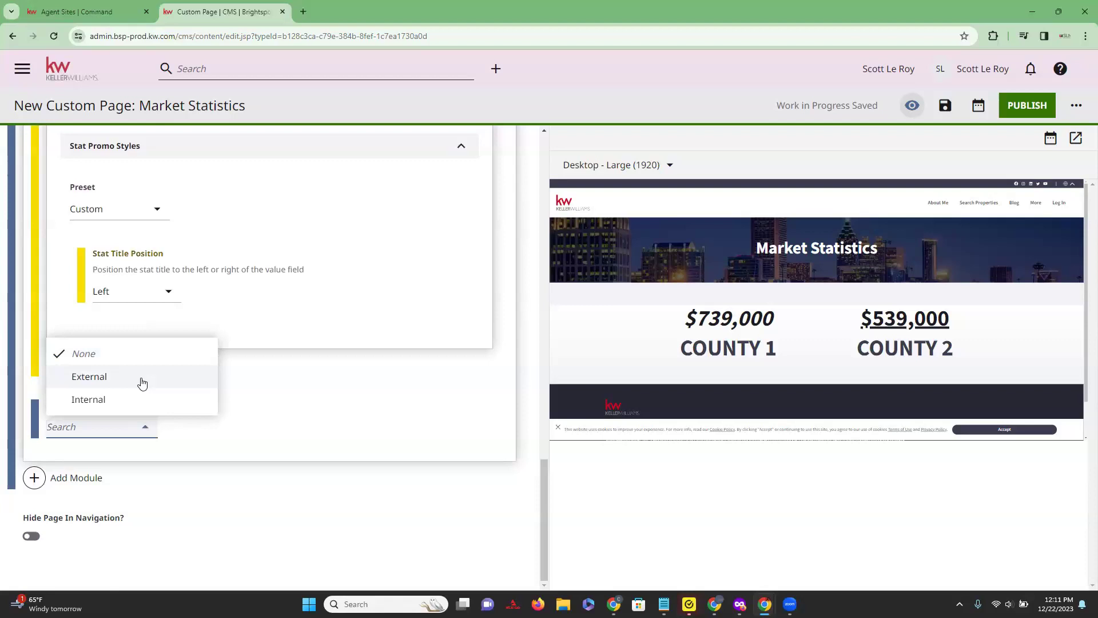
pyautogui.click(123, 400)
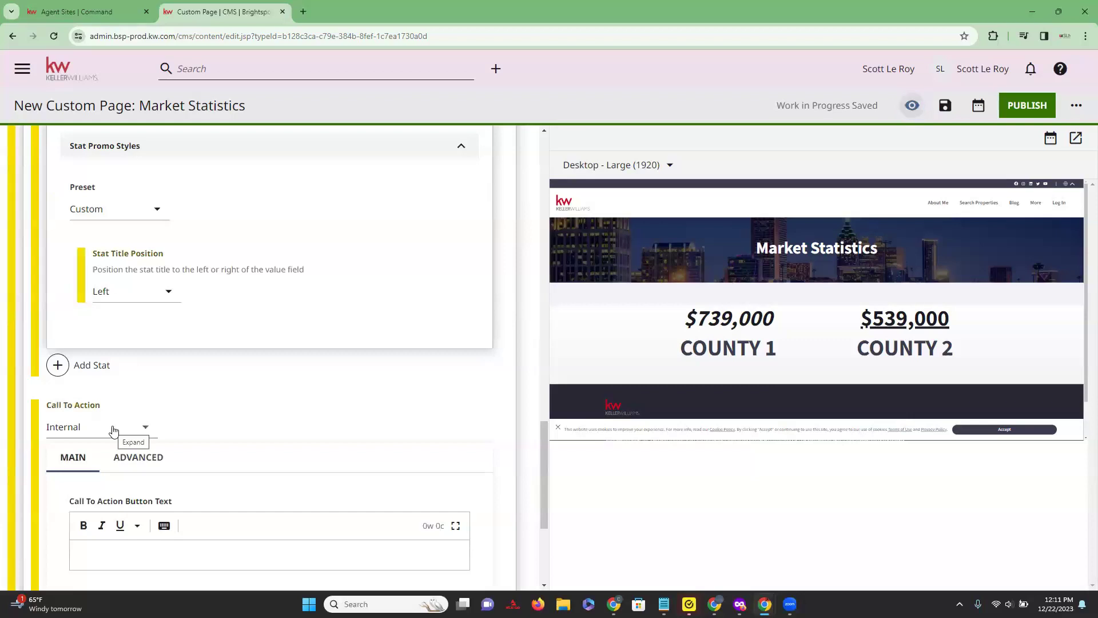
pyautogui.scroll(-2, 217, 392)
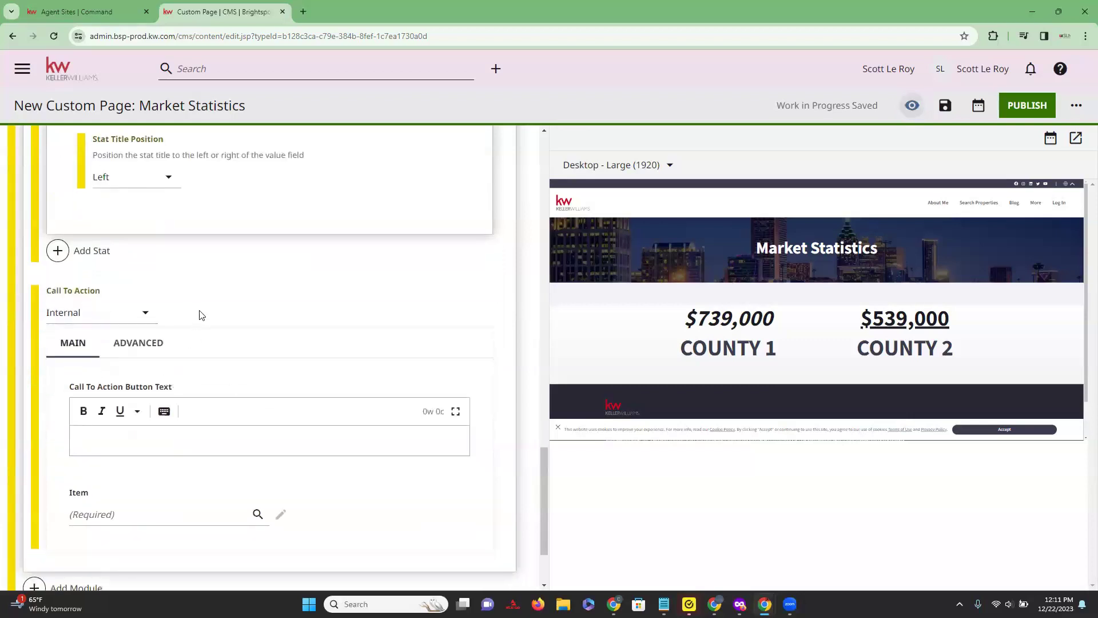
pyautogui.scroll(-1, 203, 314)
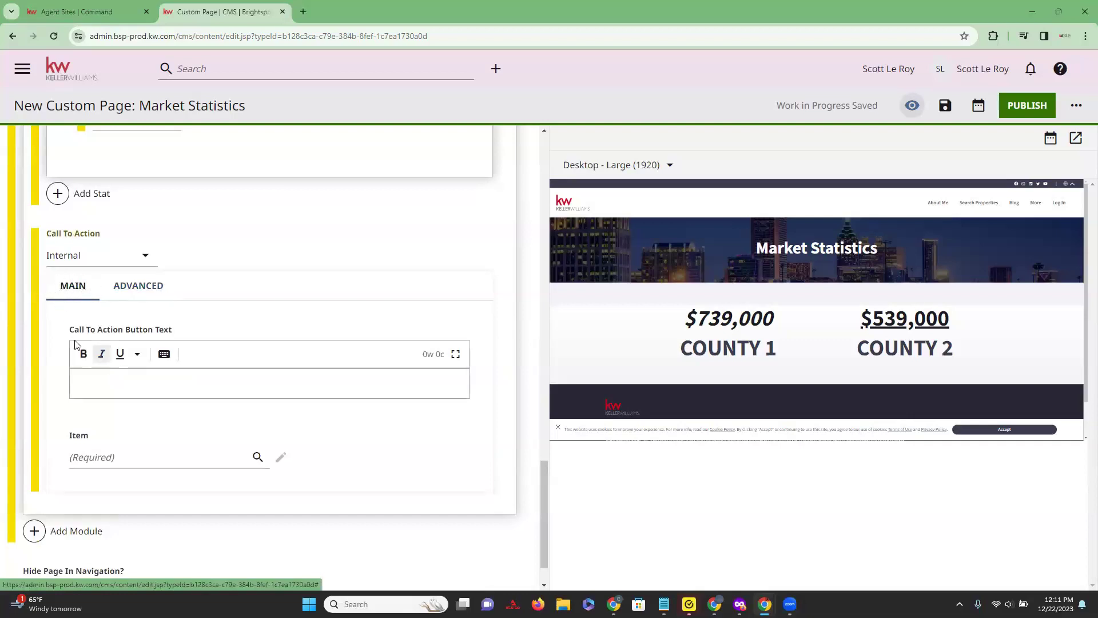
# Step: Enter button text 'Please Call Us Today for More Information' and bring up the page picker
pyautogui.click(108, 379)
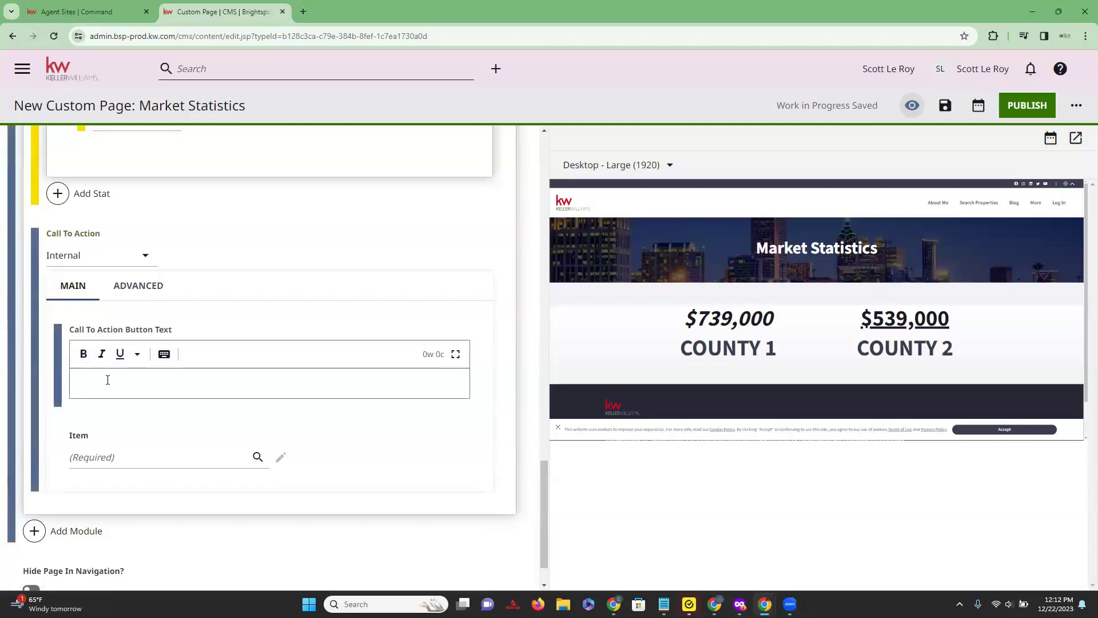
pyautogui.write('Please Call Us Today for More INformation')
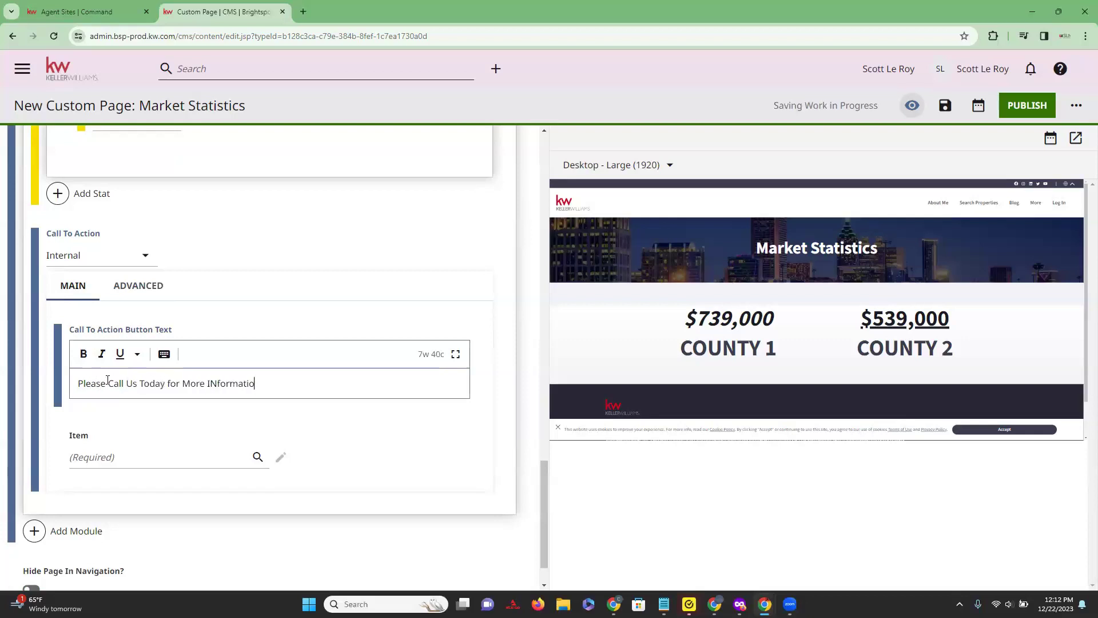
pyautogui.moveTo(216, 384); pyautogui.dragTo(210, 385)
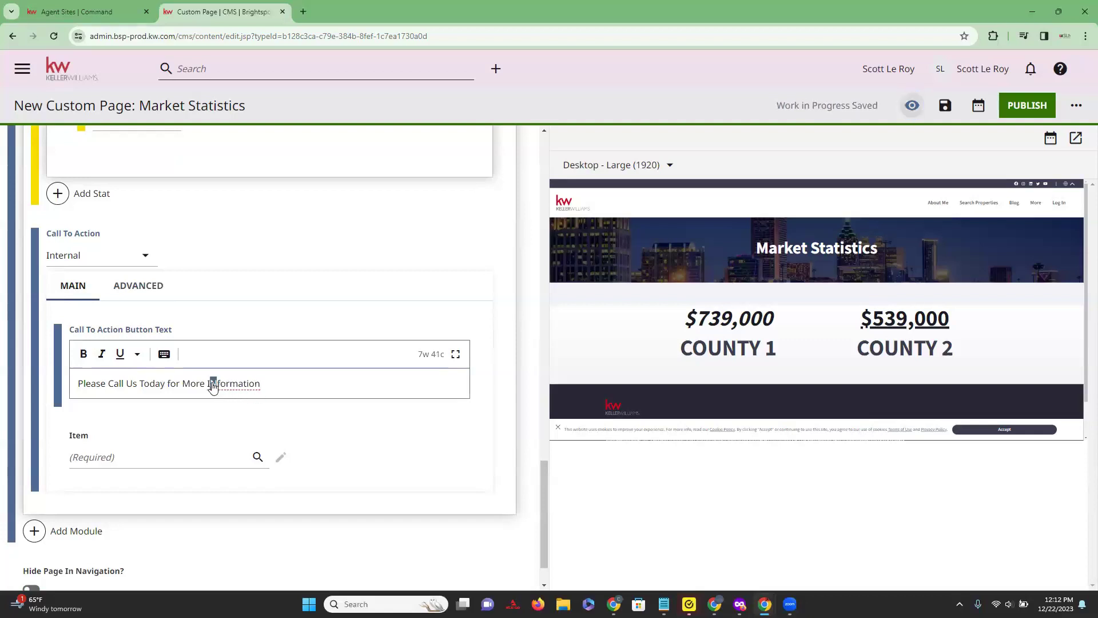
pyautogui.write('n')
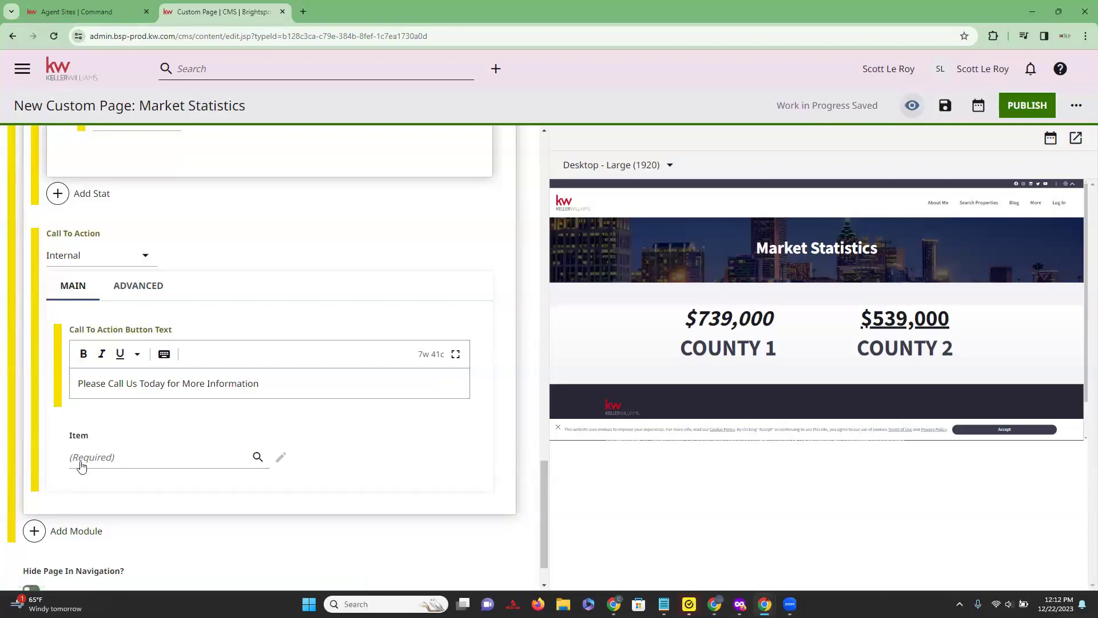
pyautogui.click(114, 461)
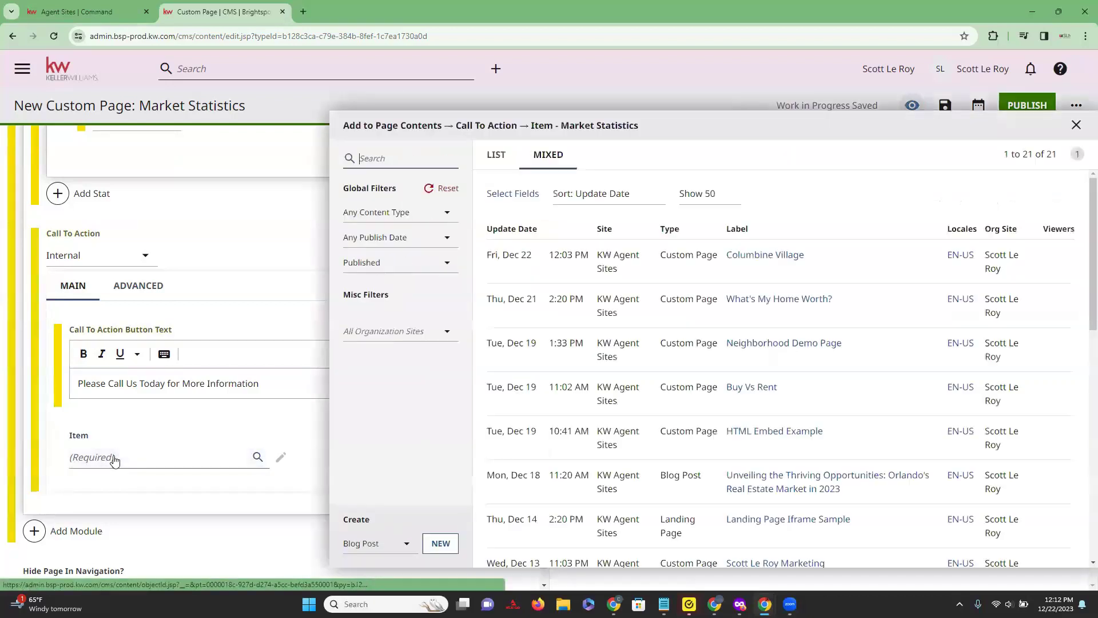
# Step: Browse the Add to Page Contents list, then dismiss it without selecting a page
pyautogui.tripleClick(638, 98)
pyautogui.click(638, 99)
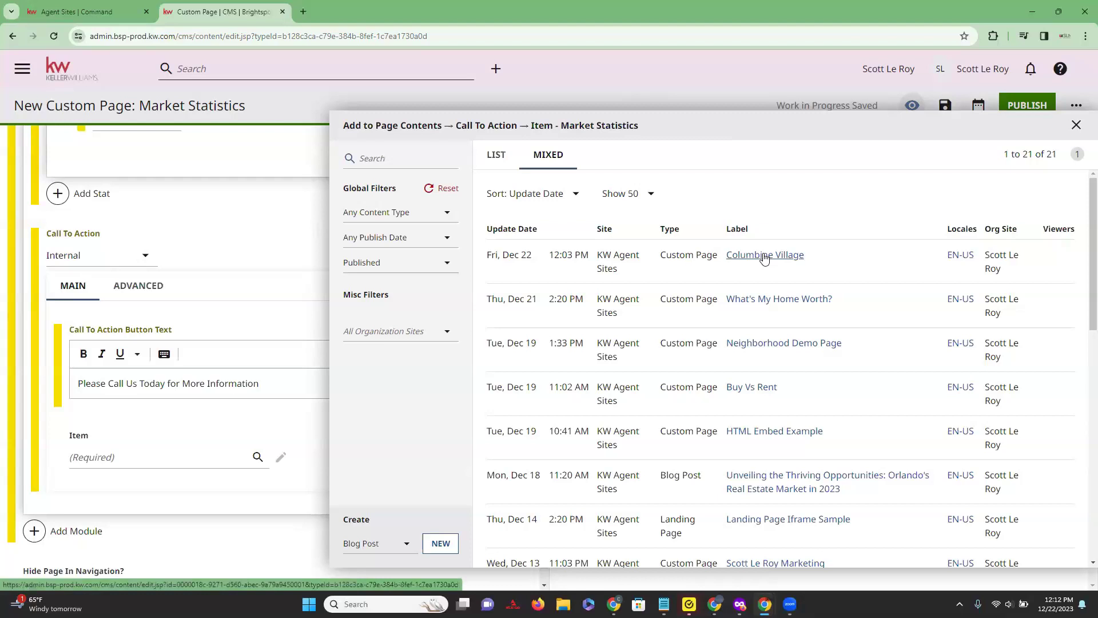
pyautogui.scroll(-1, 776, 416)
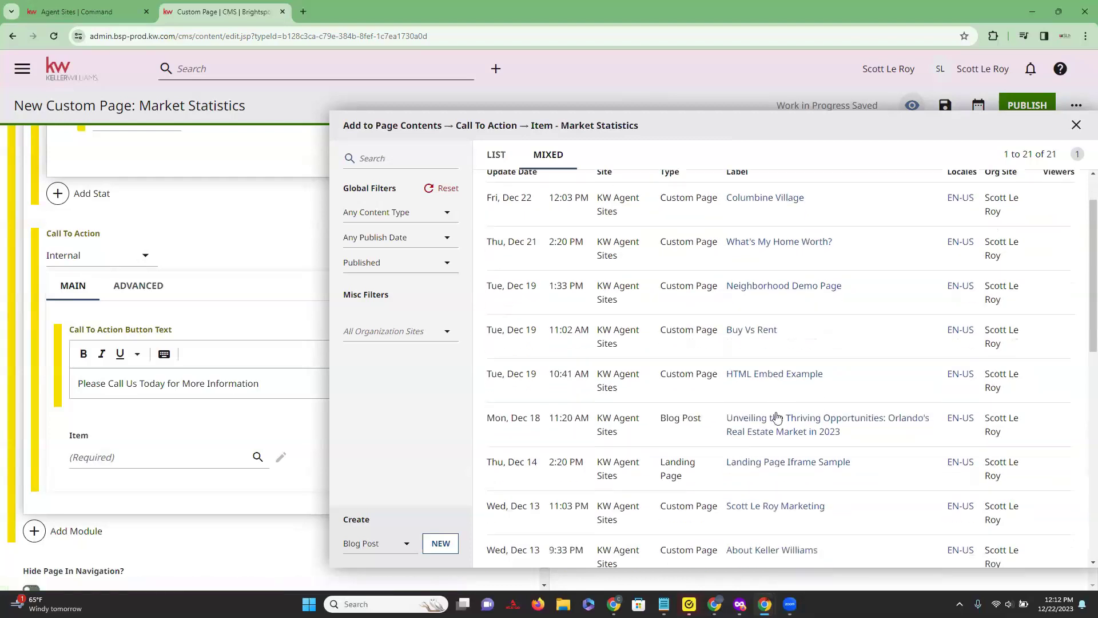
pyautogui.scroll(-4, 776, 416)
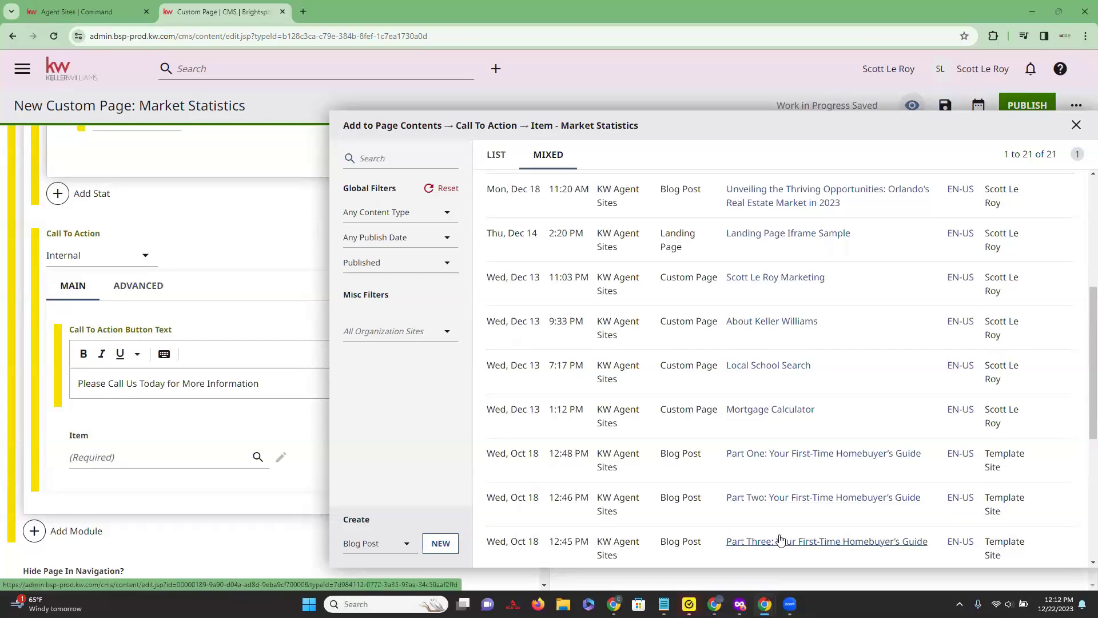
pyautogui.scroll(5, 781, 539)
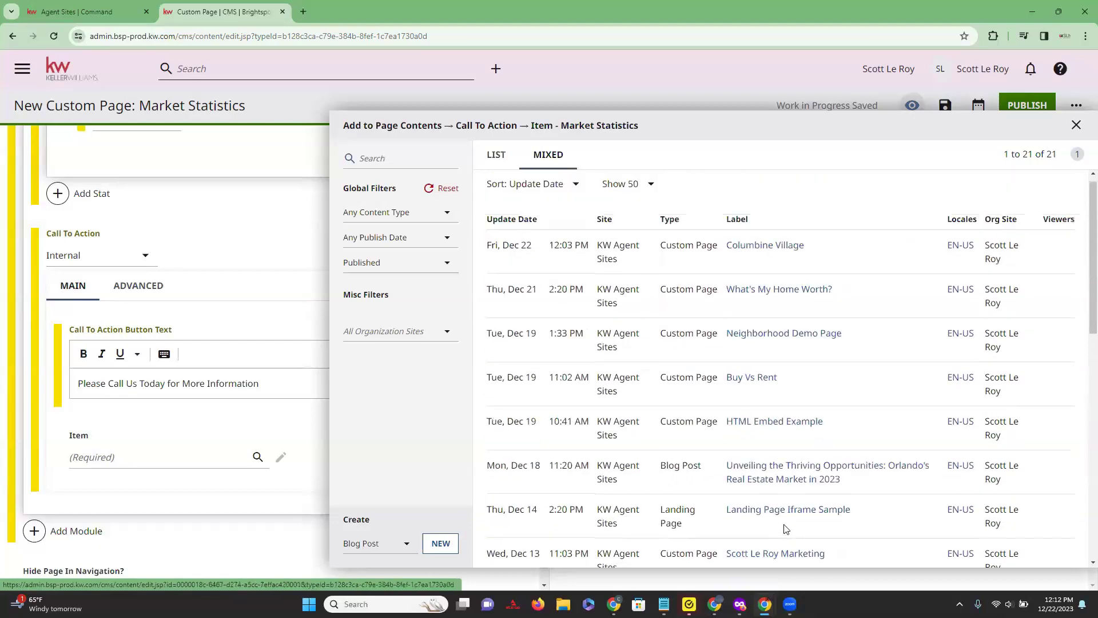
pyautogui.click(1076, 126)
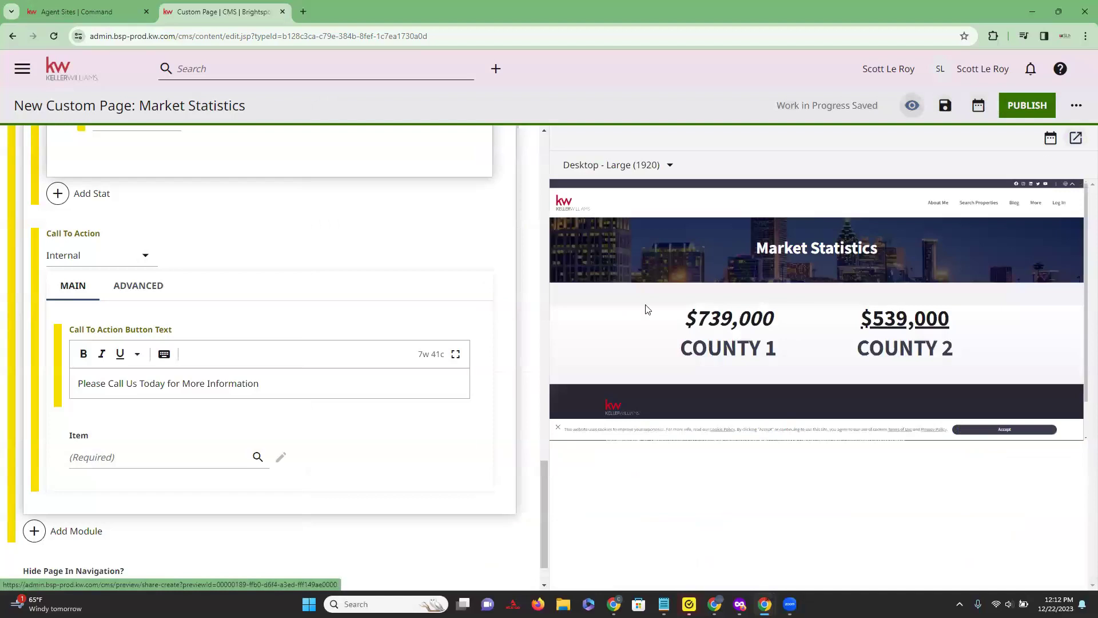
# Step: Switch the call to action to External with text 'Please Call Us Today for More Information!', URL left empty
pyautogui.click(145, 258)
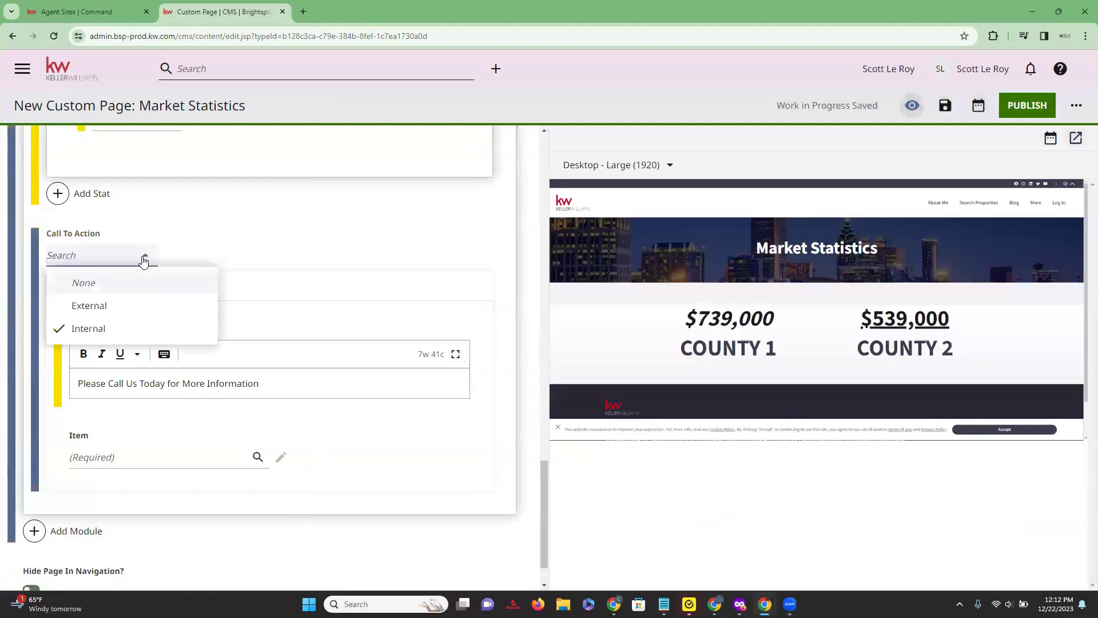
pyautogui.click(117, 308)
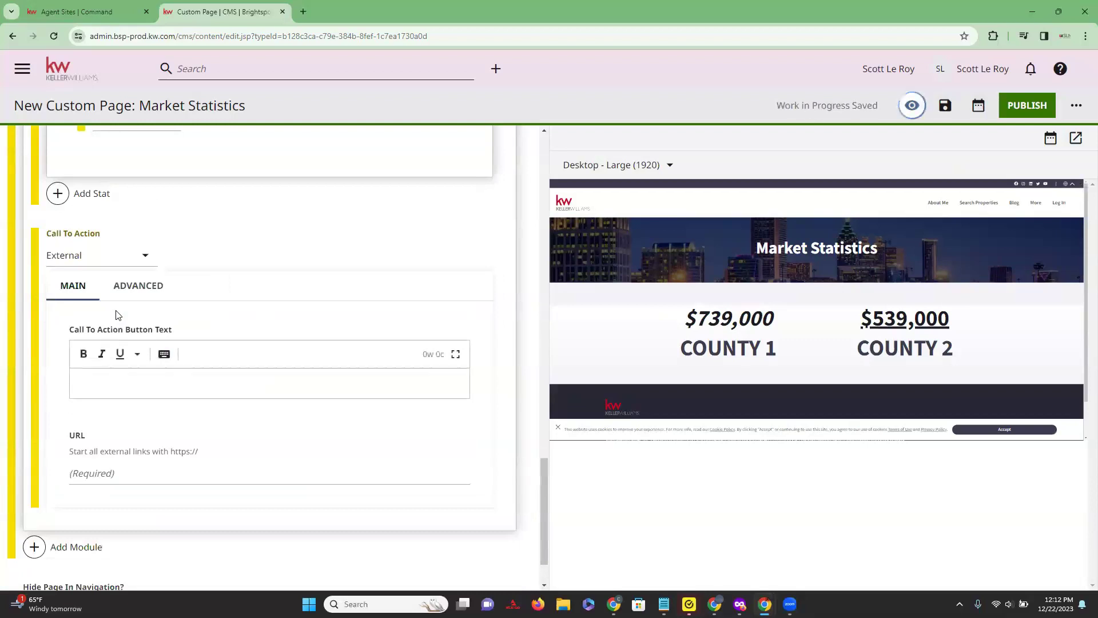
pyautogui.click(110, 381)
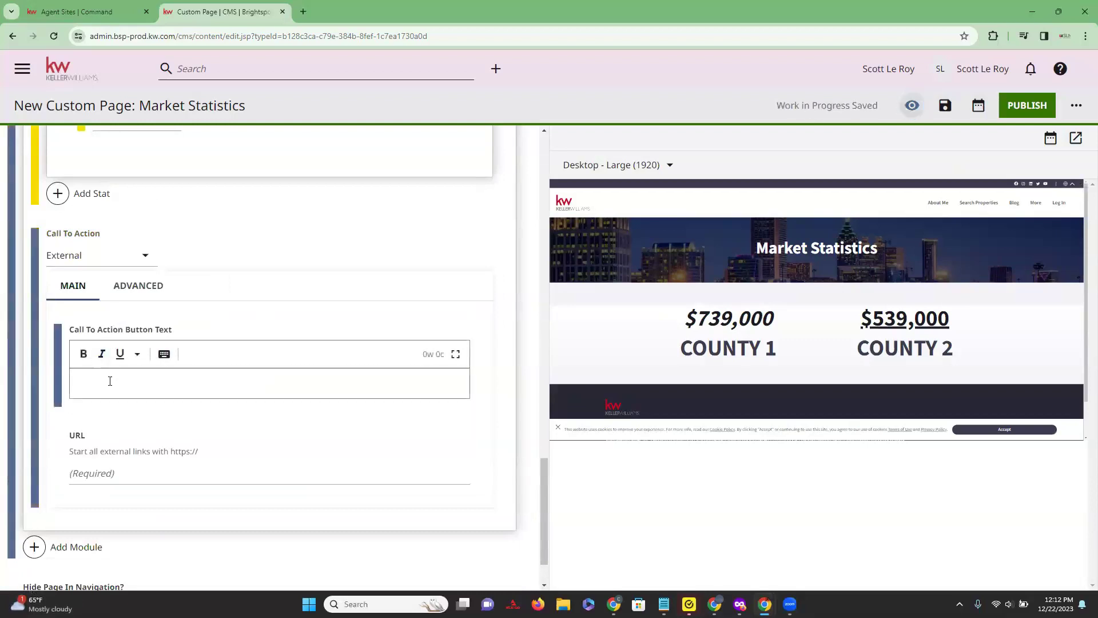
pyautogui.write('Please Call Us Toda')
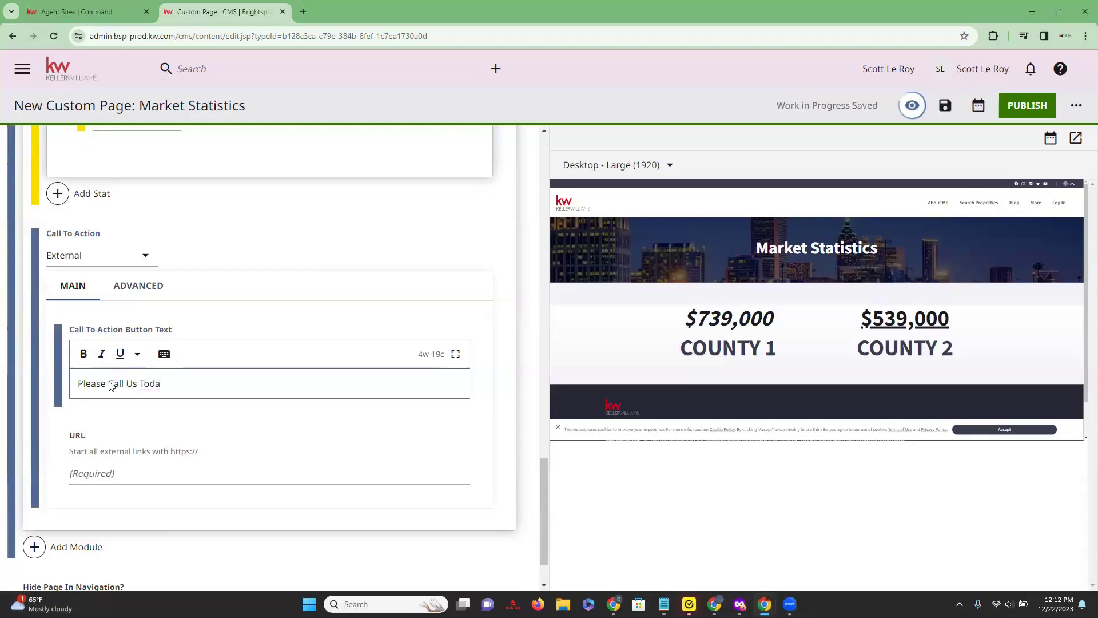
pyautogui.write('y for More Information!')
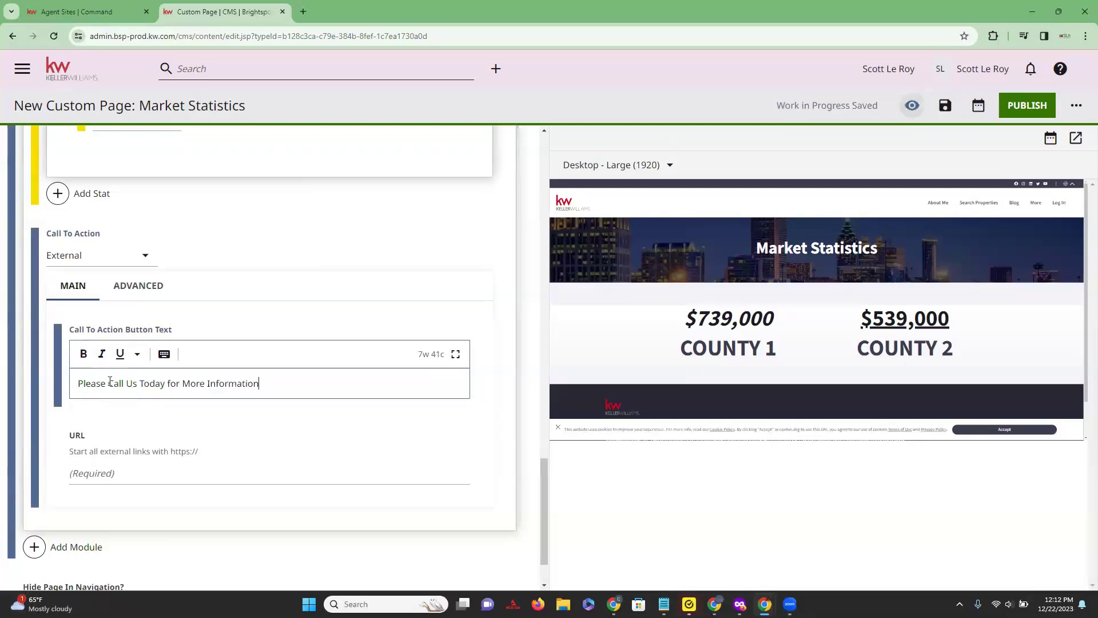
pyautogui.click(204, 422)
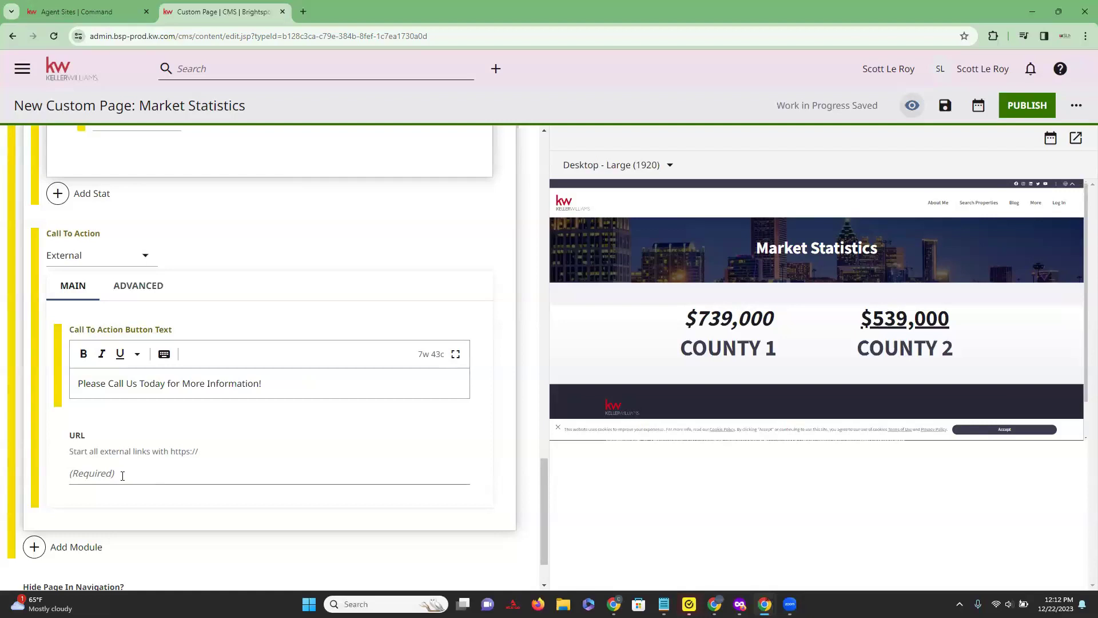
pyautogui.click(122, 476)
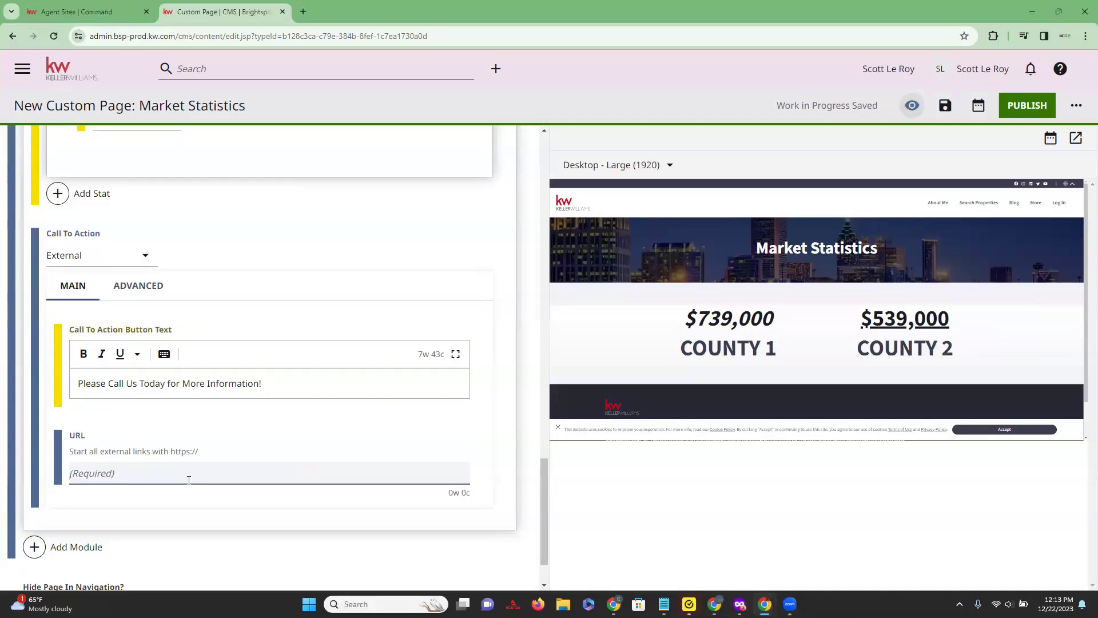
pyautogui.click(188, 512)
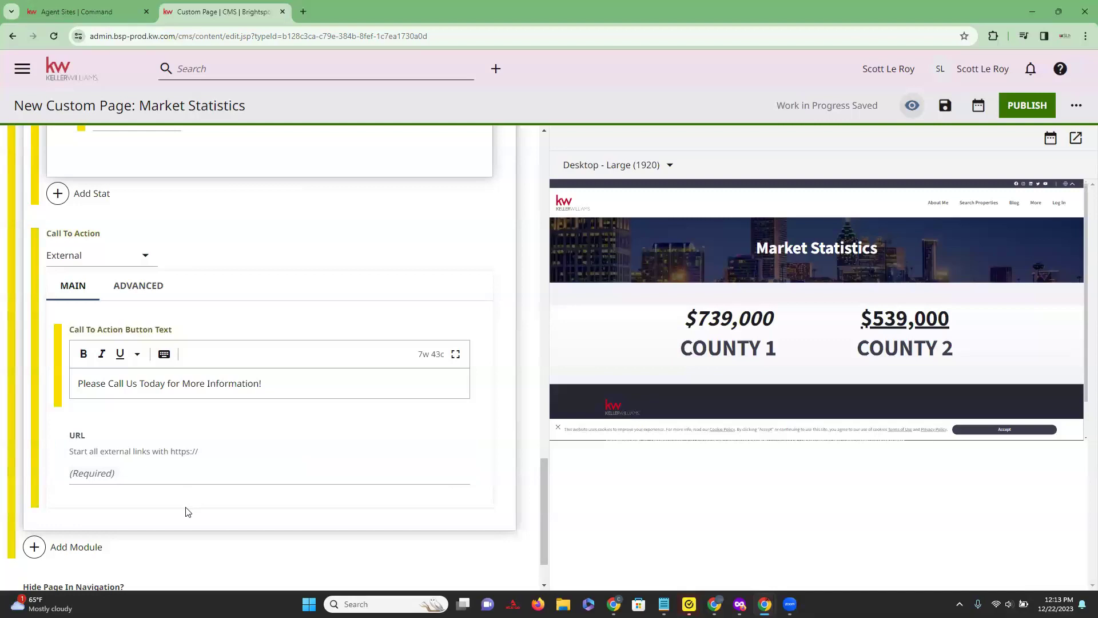
pyautogui.scroll(-1, 188, 512)
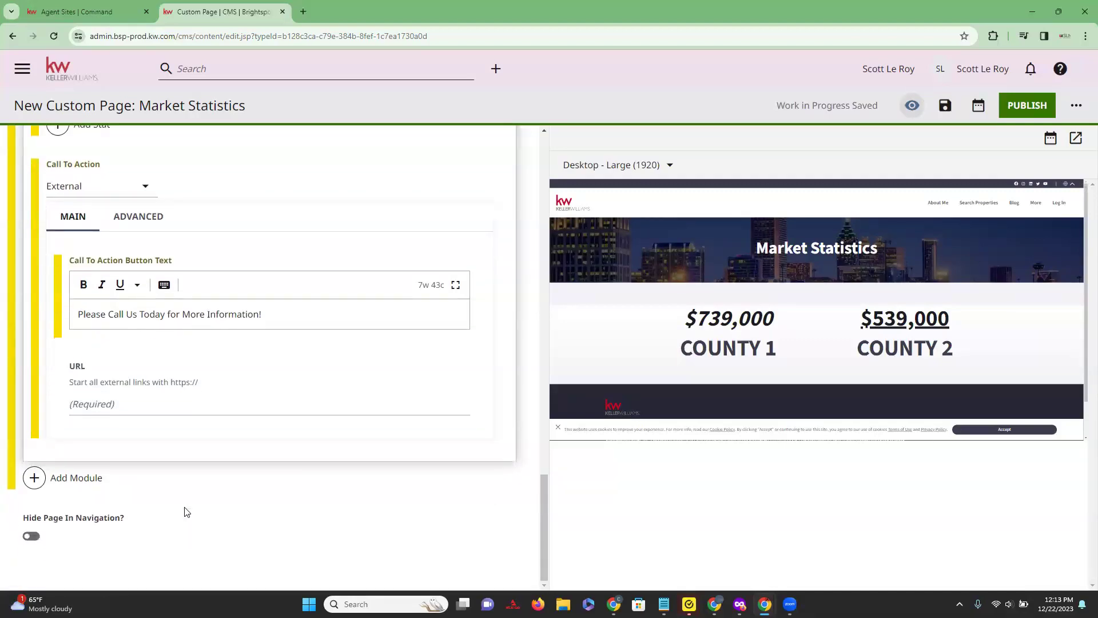
# Step: Add a Form module from the Additional Modules list below the call to action
pyautogui.click(31, 479)
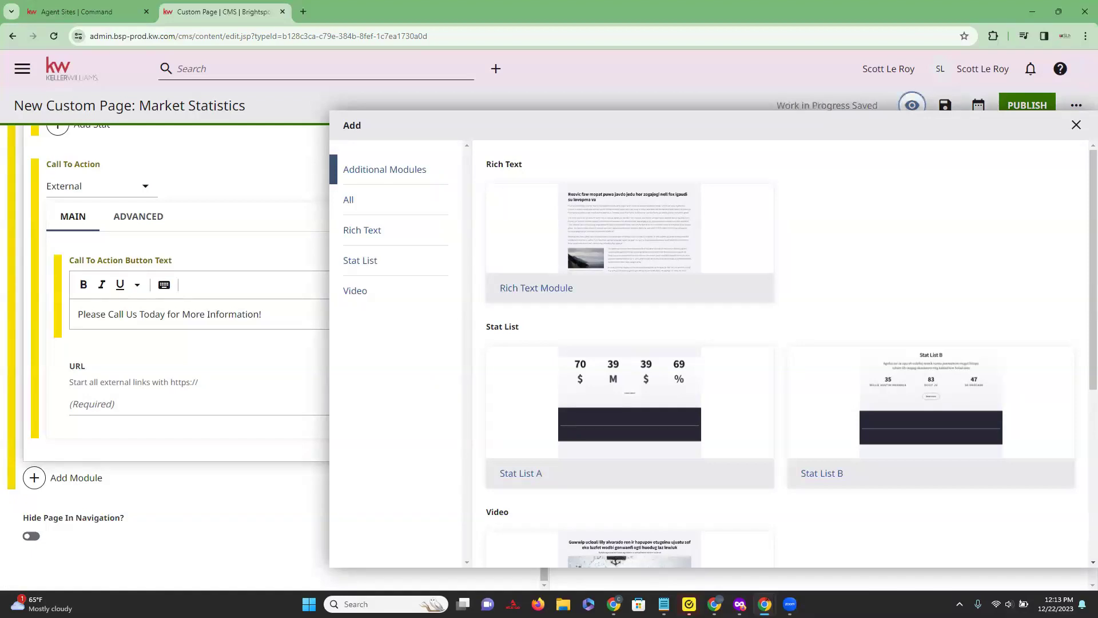
pyautogui.scroll(-5, 623, 474)
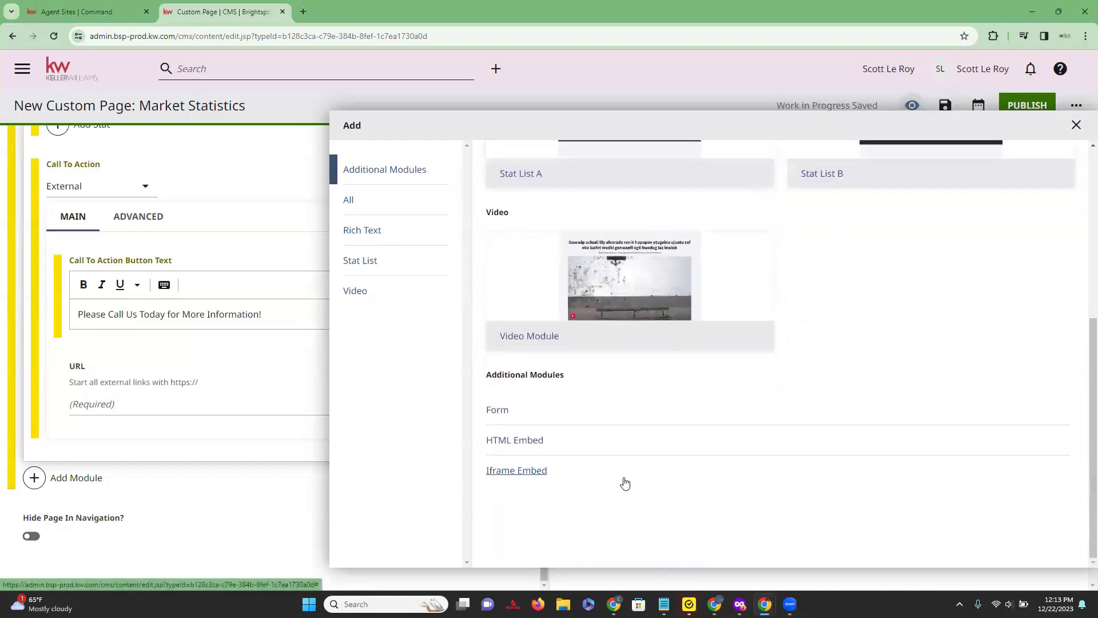
pyautogui.click(497, 410)
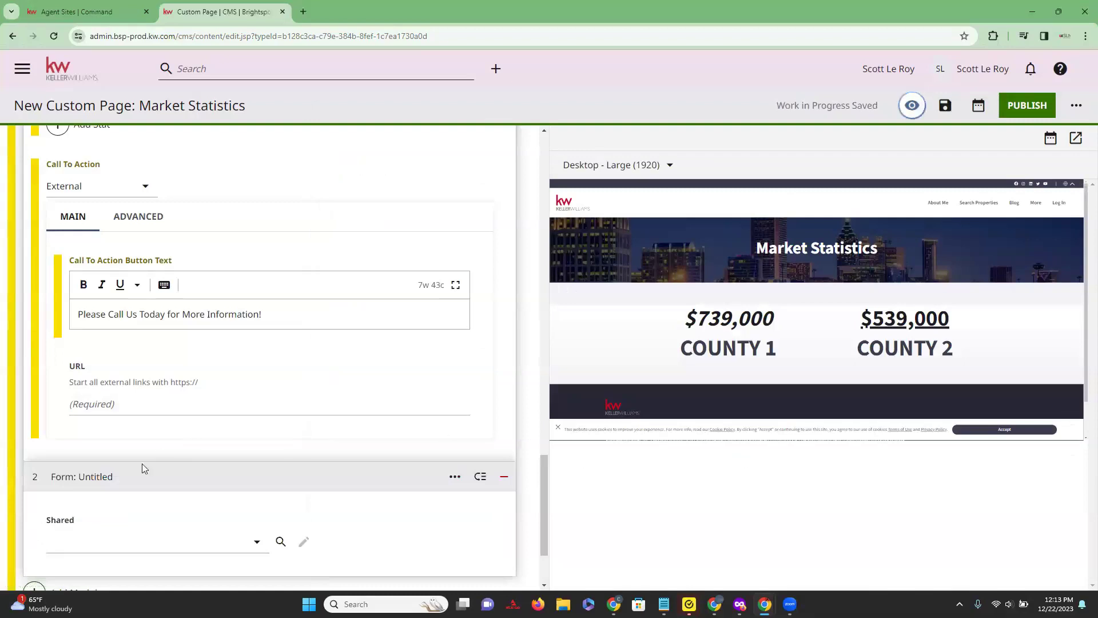
# Step: Select the shared Contact Me form for the Form module and switch on Hide Page In Navigation
pyautogui.click(256, 428)
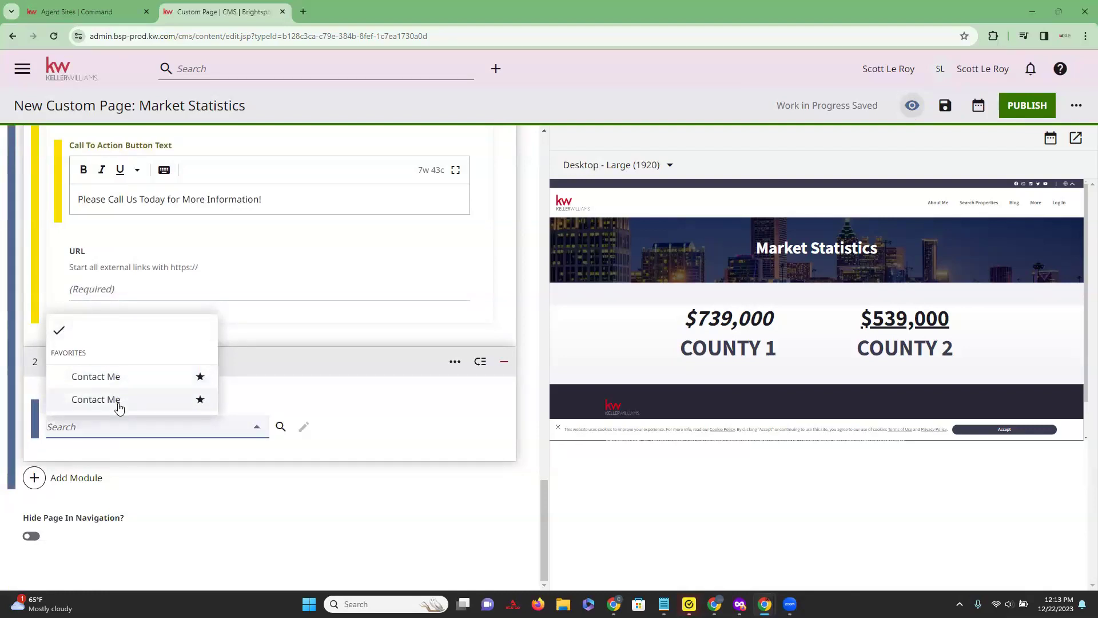
pyautogui.click(118, 400)
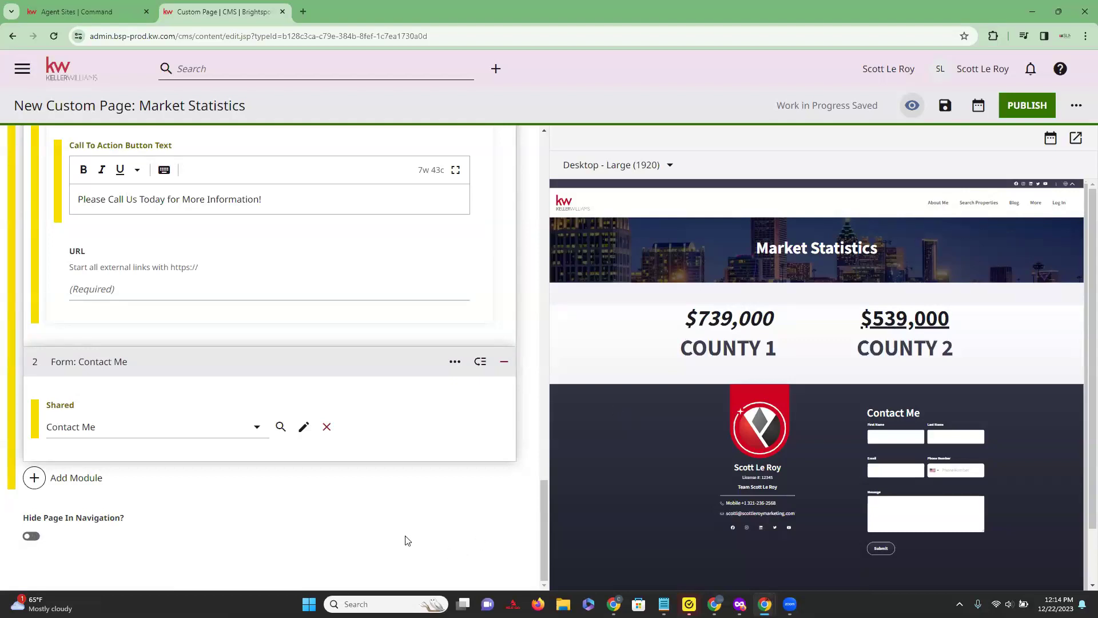
pyautogui.click(30, 537)
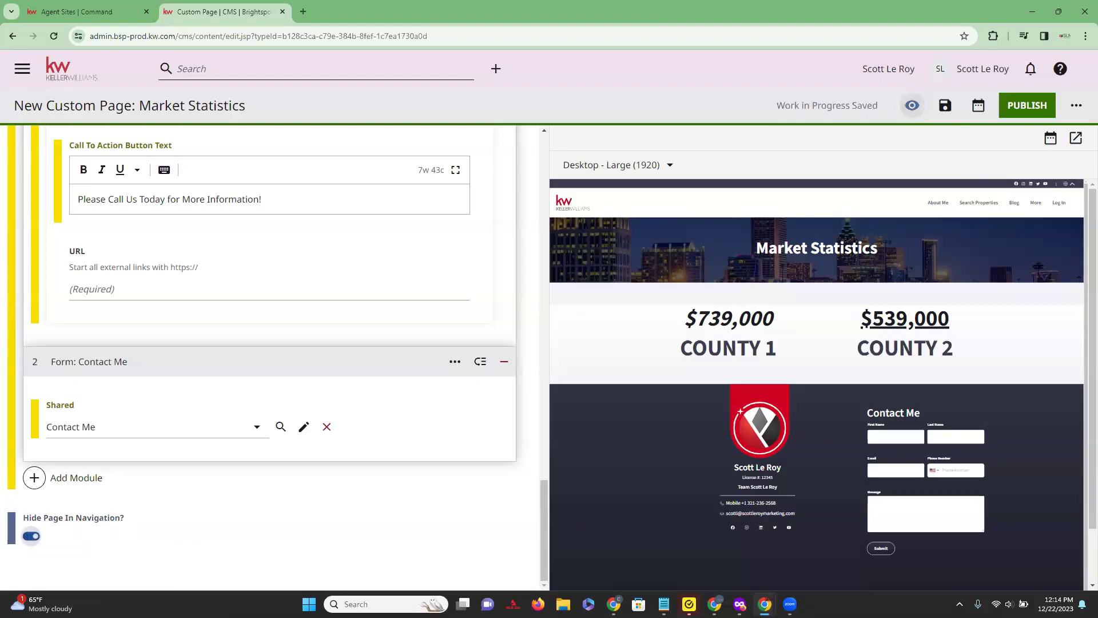
pyautogui.click(29, 537)
# Step: Return to the top of the editor and show the page's STYLES settings
pyautogui.scroll(15, 226, 534)
pyautogui.scroll(9, 186, 520)
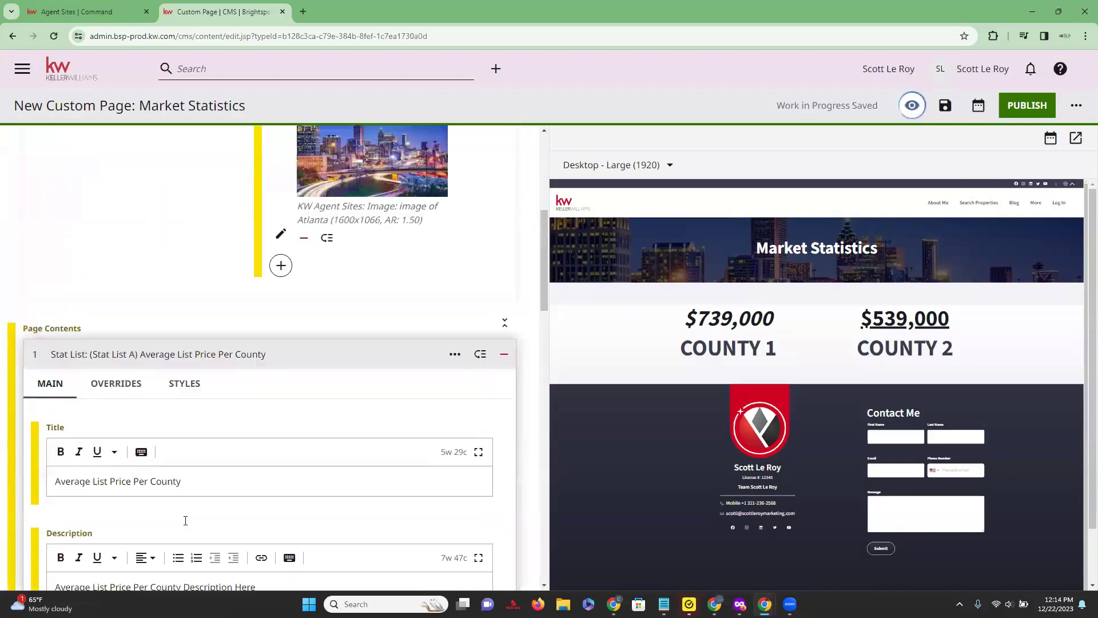
pyautogui.scroll(-6, 184, 520)
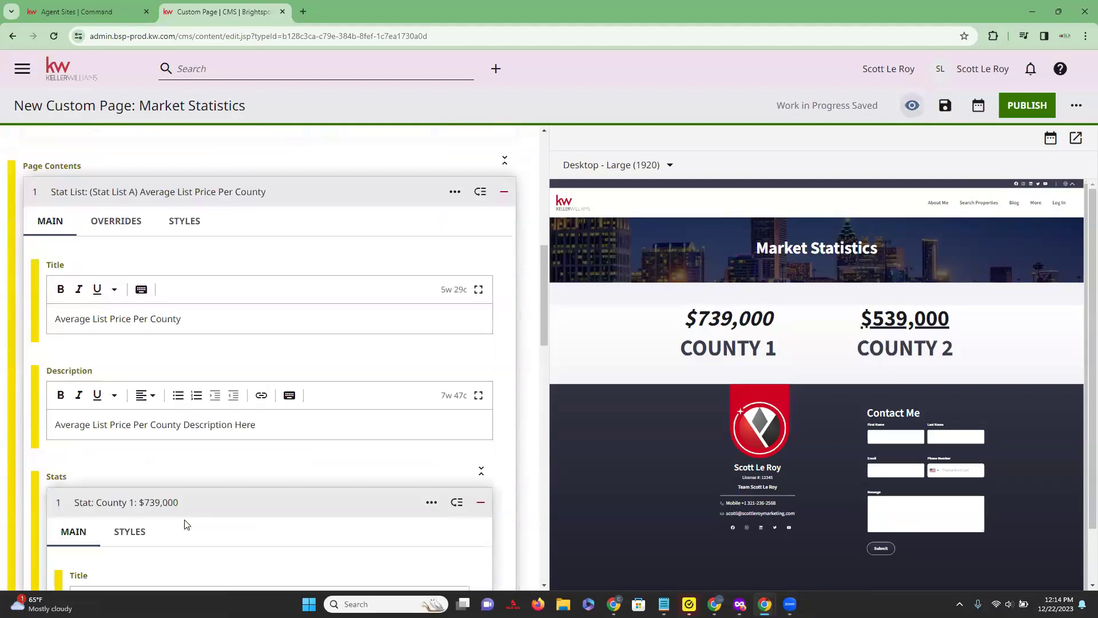
pyautogui.scroll(10, 182, 522)
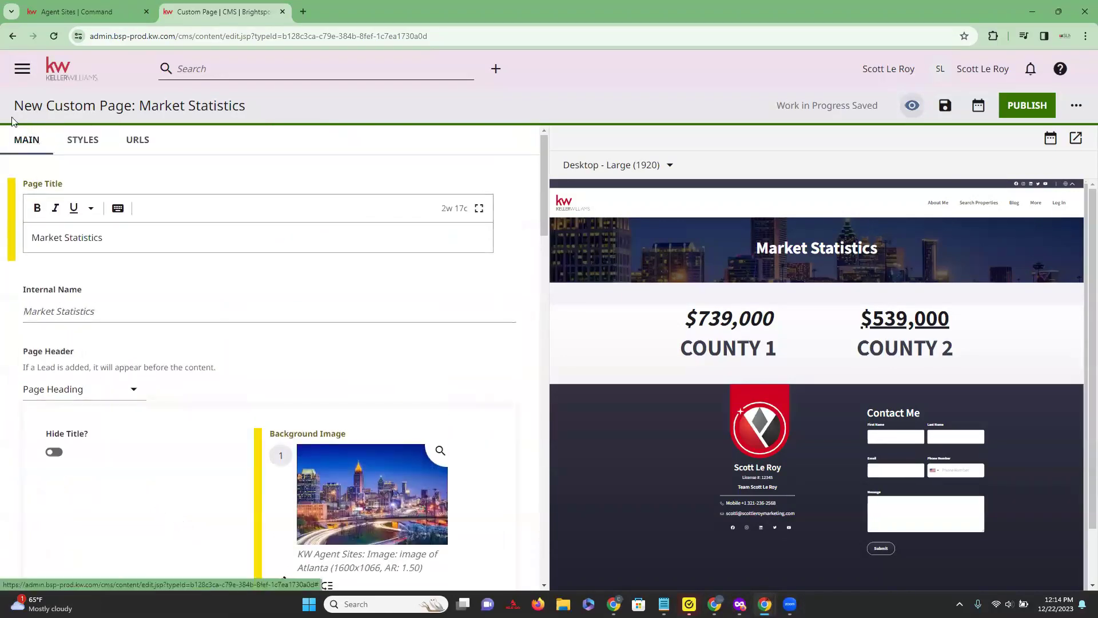
pyautogui.click(82, 142)
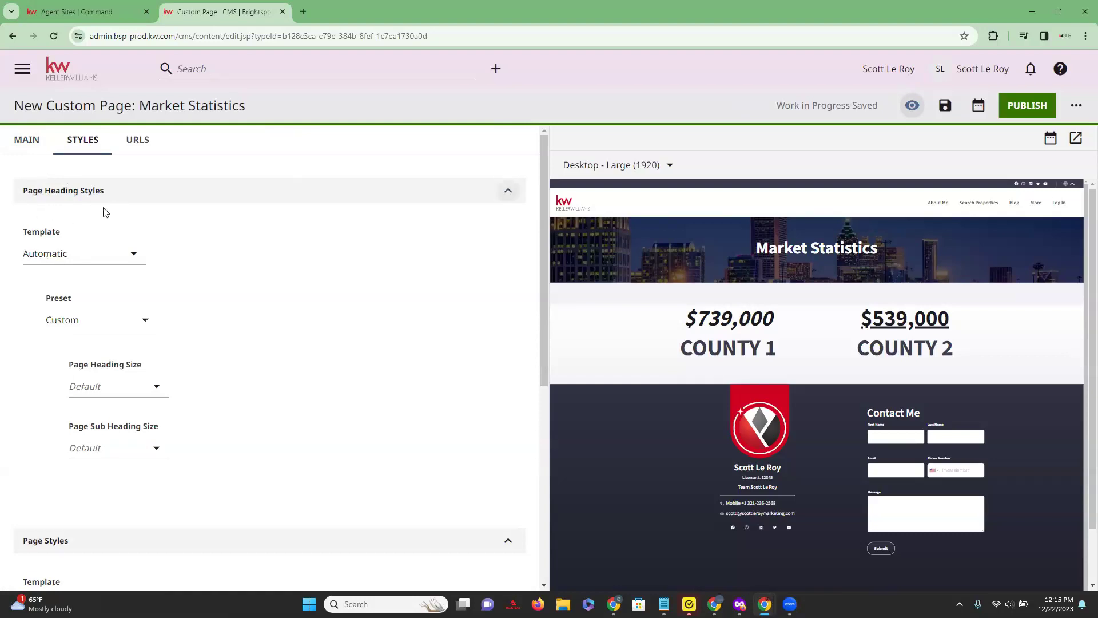
# Step: Keep the Page Heading Styles template on Automatic and the preset on Custom
pyautogui.scroll(-1, 201, 272)
pyautogui.click(126, 197)
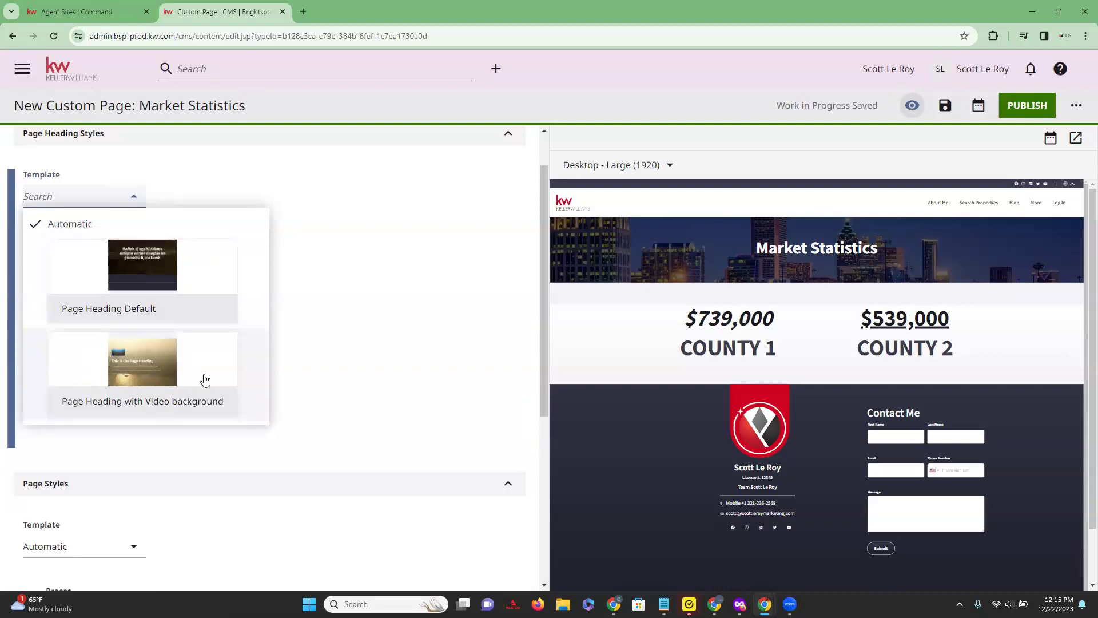
pyautogui.click(357, 281)
pyautogui.click(142, 269)
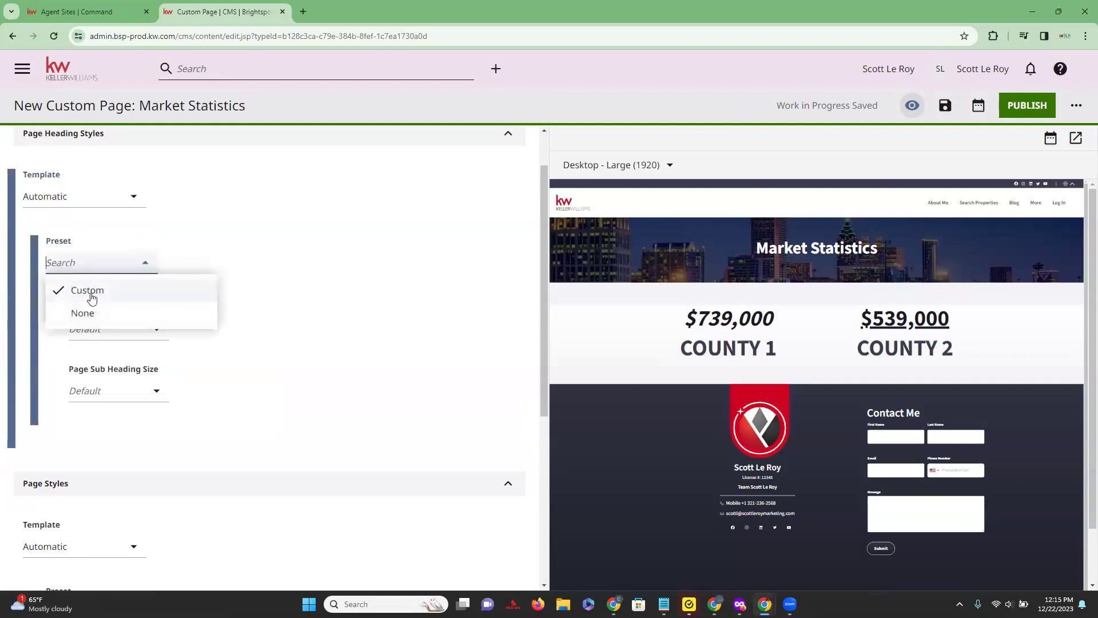
pyautogui.click(200, 248)
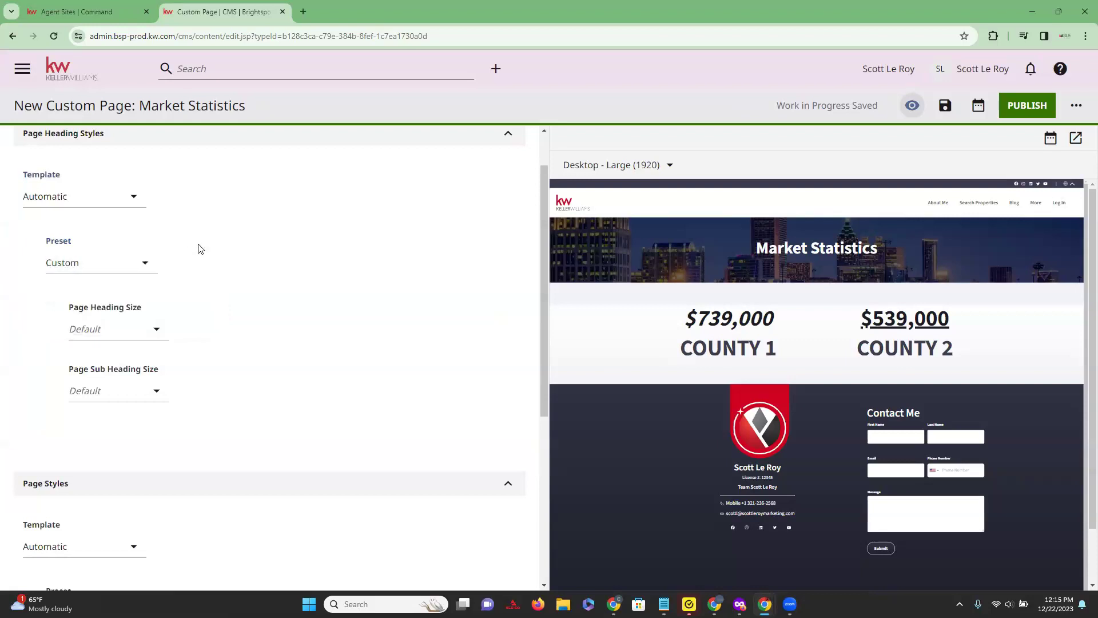
# Step: Set Page Heading Size to PageTitle1 (Large) and Page Sub Heading Size to Description 2 (Medium)
pyautogui.scroll(-1, 199, 248)
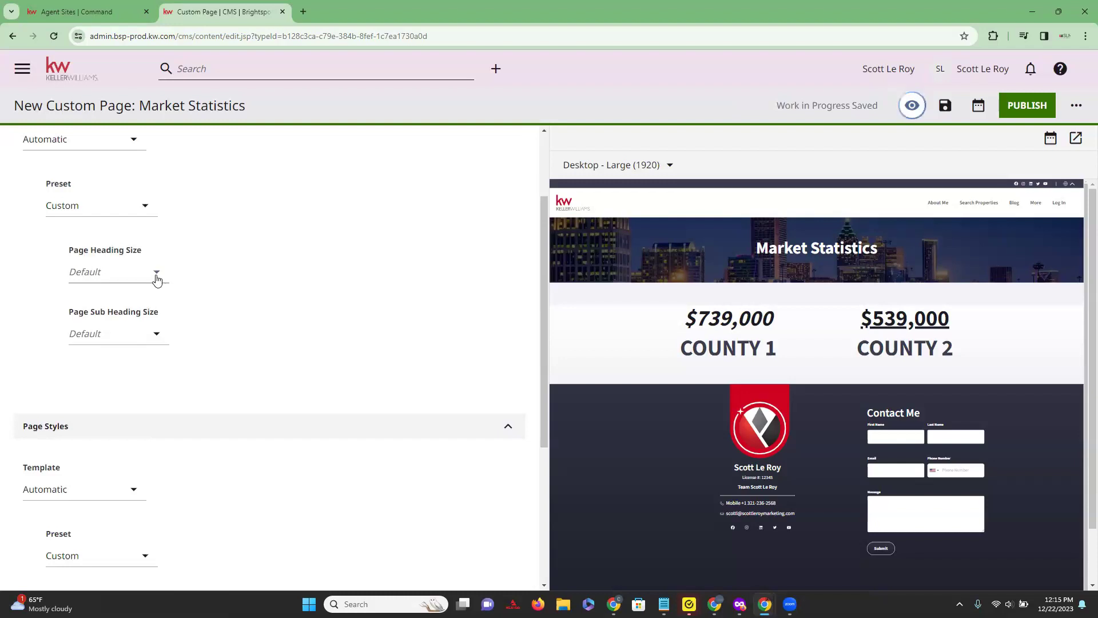
pyautogui.click(157, 273)
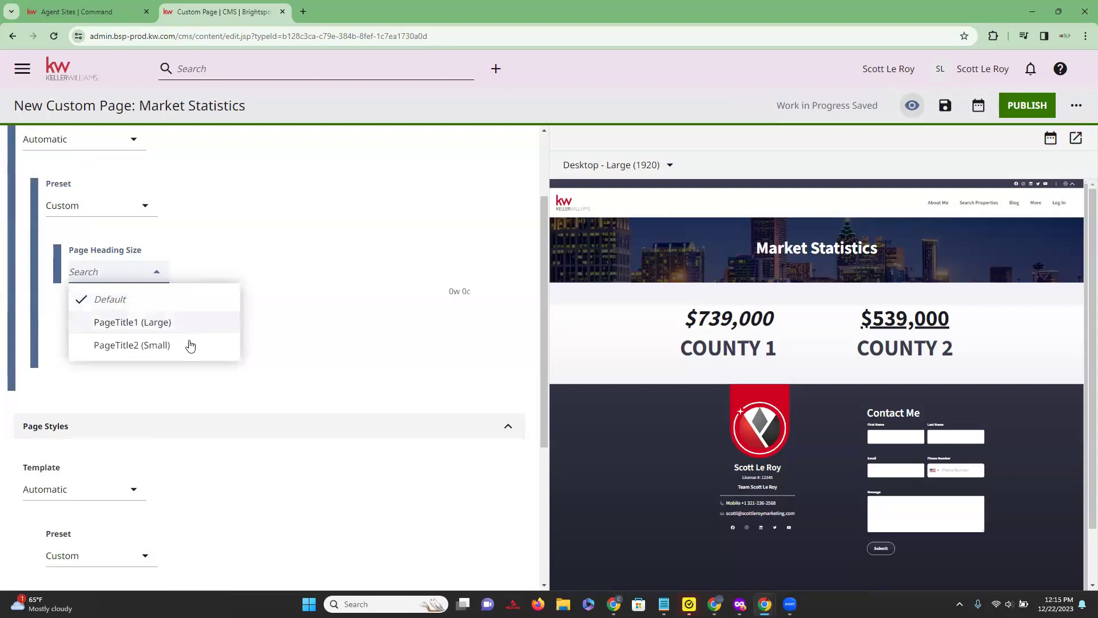
pyautogui.click(177, 327)
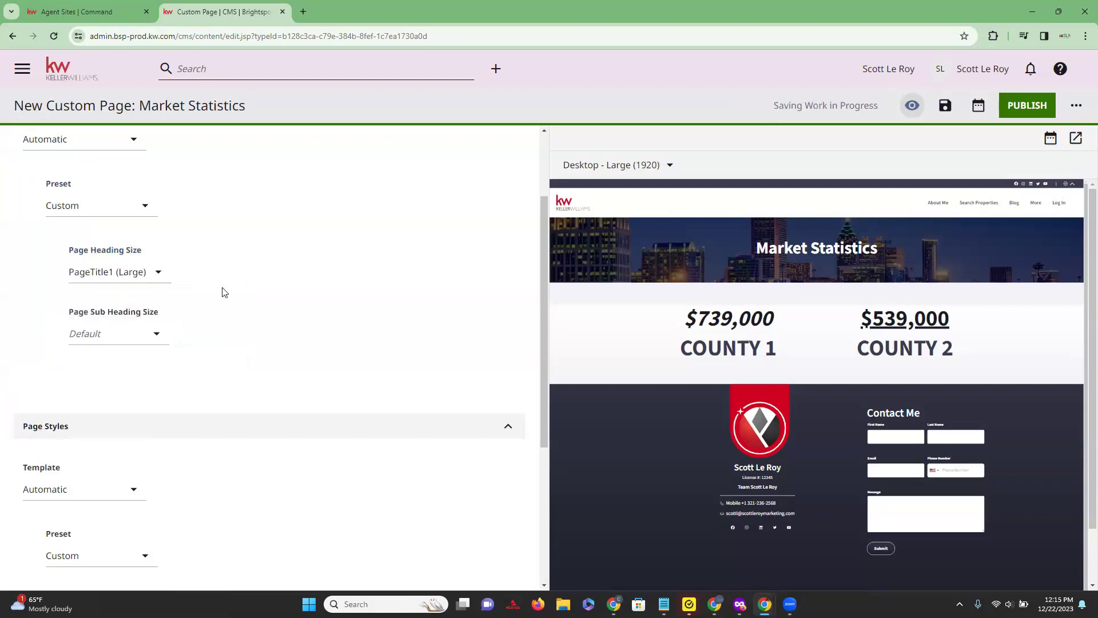
pyautogui.click(114, 334)
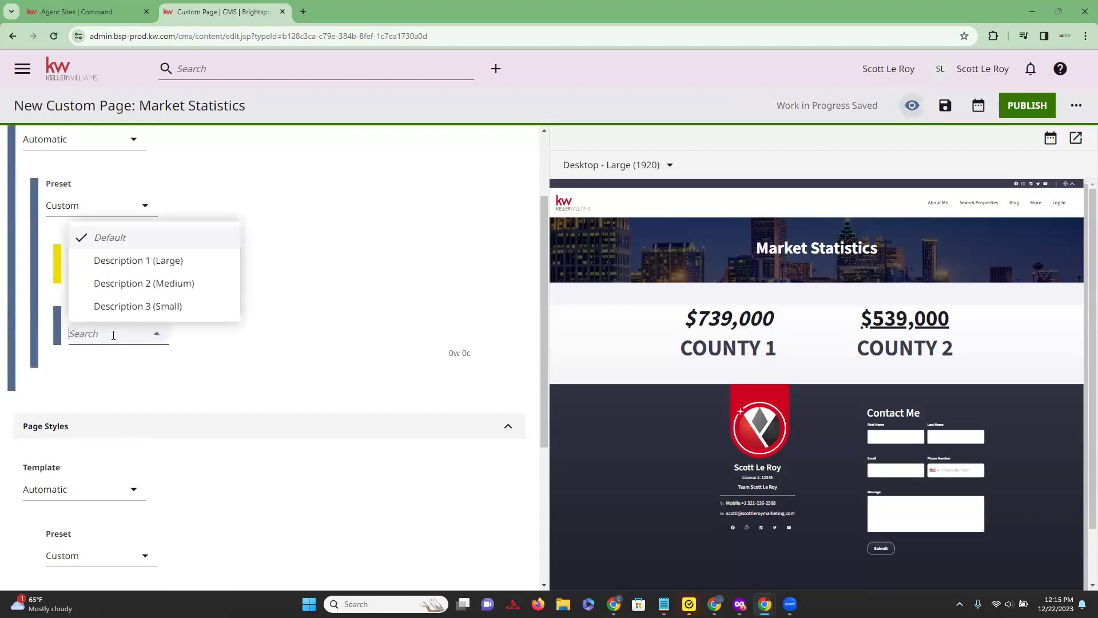
pyautogui.click(154, 284)
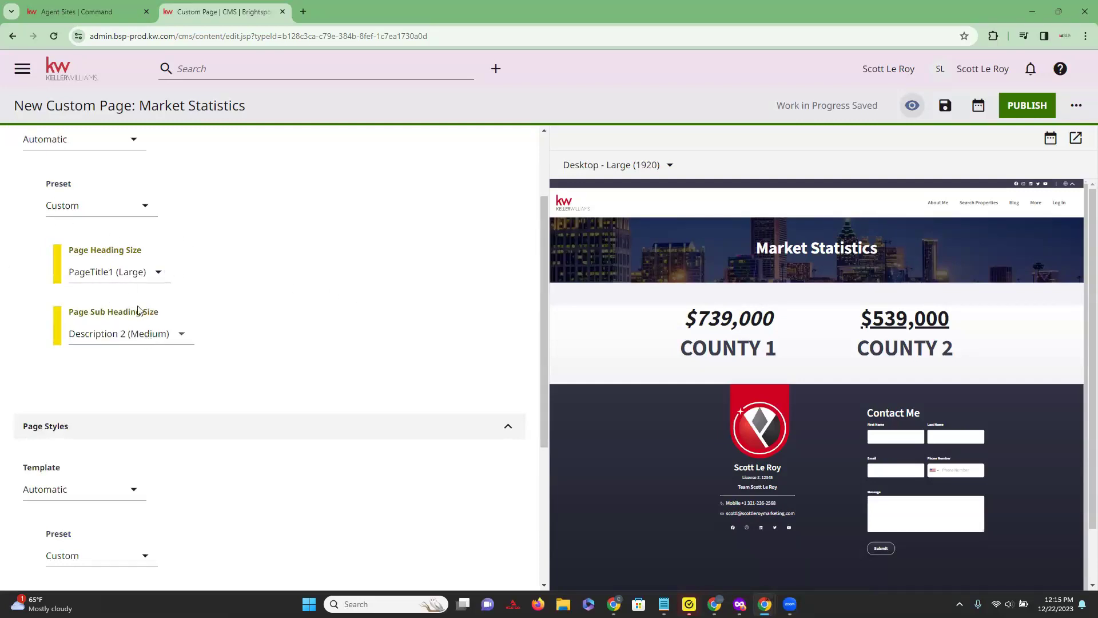
pyautogui.scroll(-4, 224, 361)
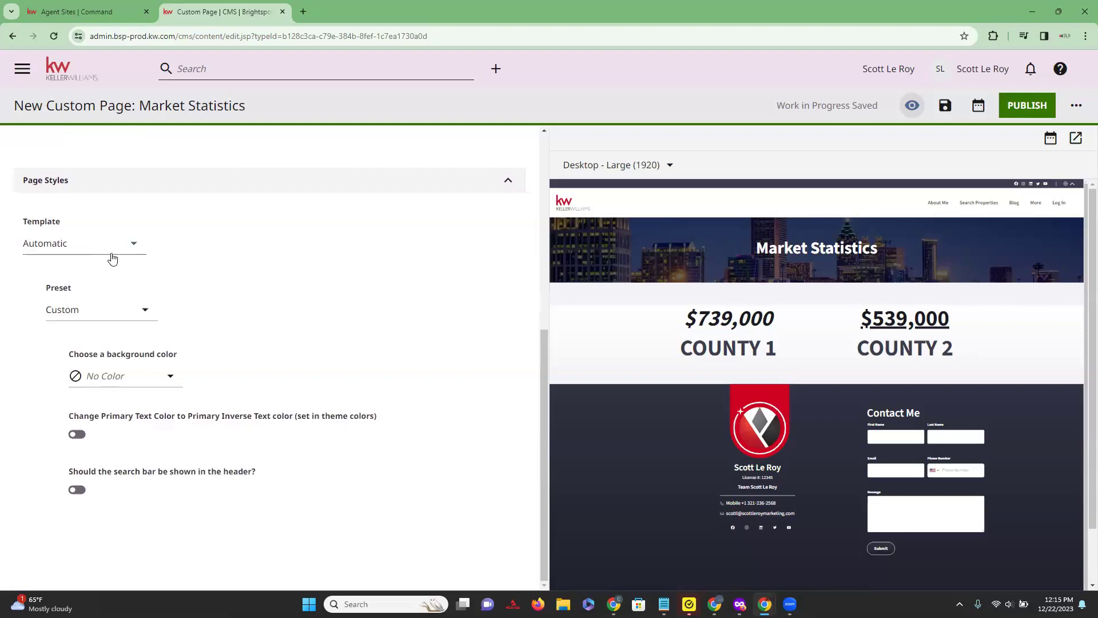
pyautogui.click(134, 250)
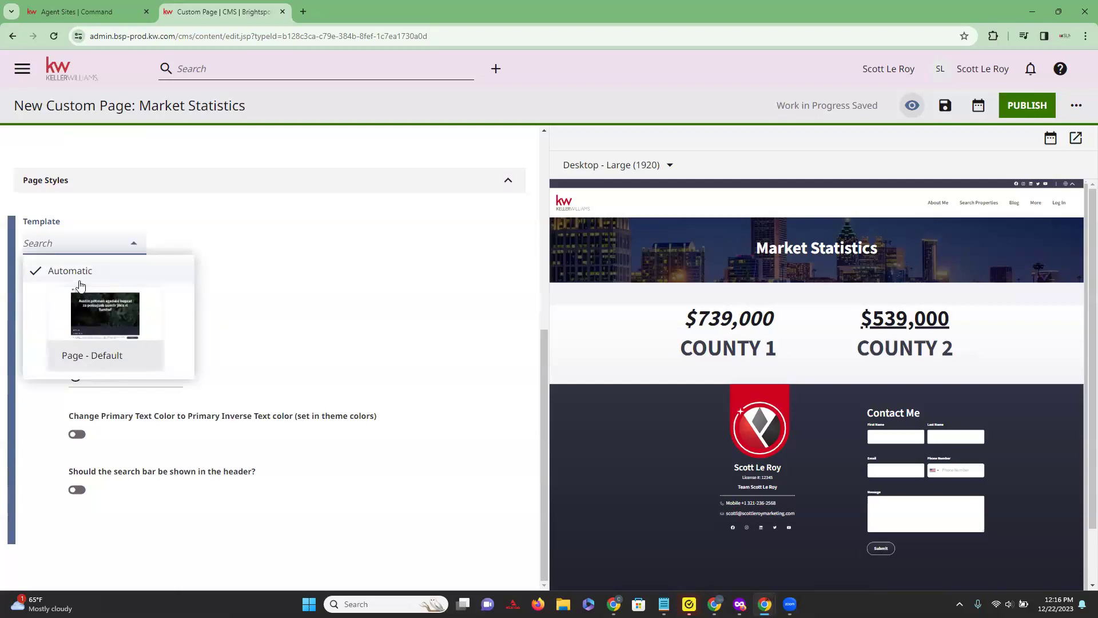
pyautogui.click(210, 239)
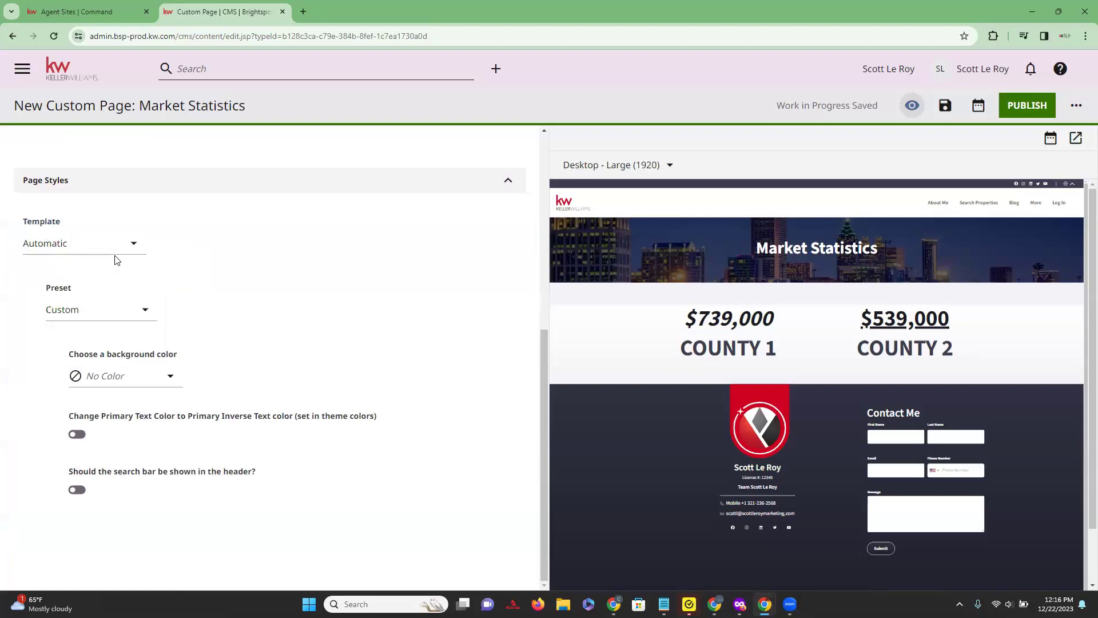
pyautogui.click(145, 309)
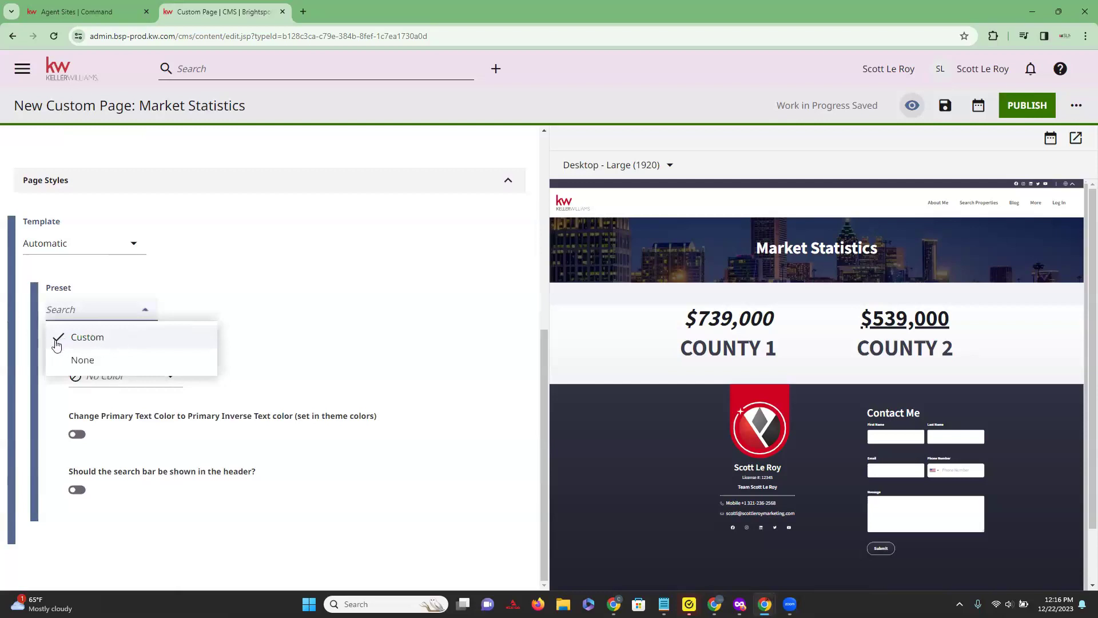
pyautogui.click(243, 310)
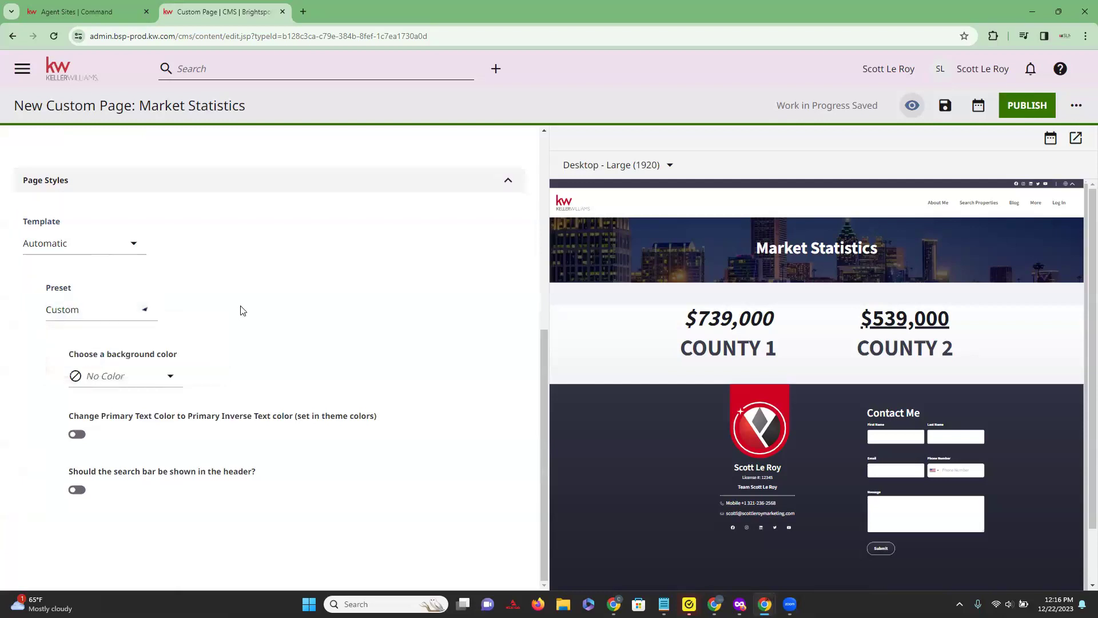
pyautogui.click(171, 377)
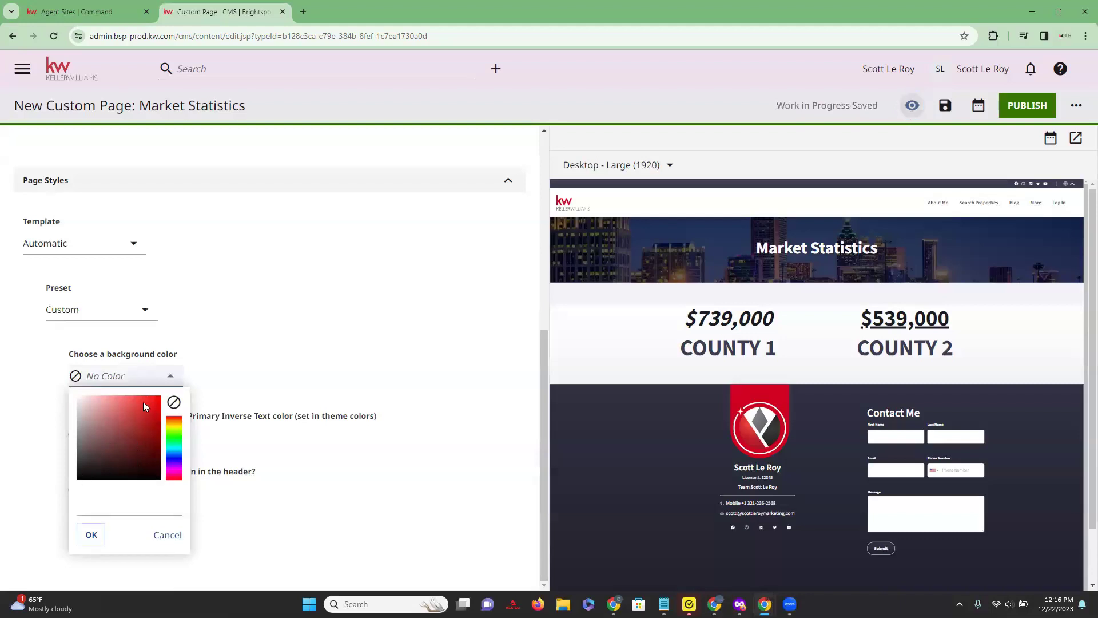
pyautogui.click(265, 337)
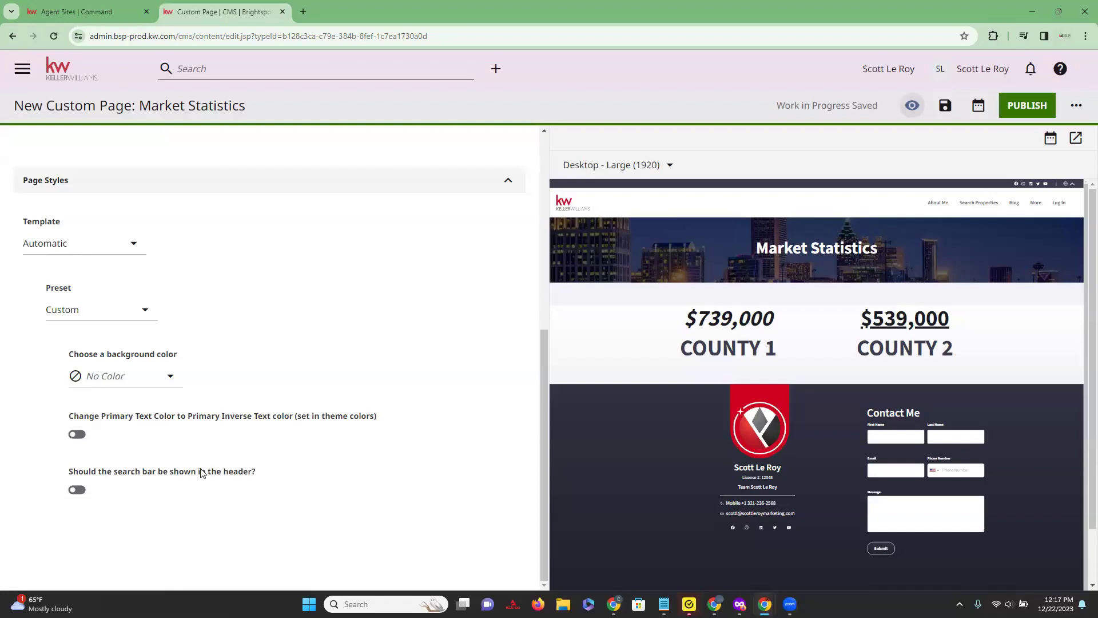
pyautogui.scroll(6, 201, 475)
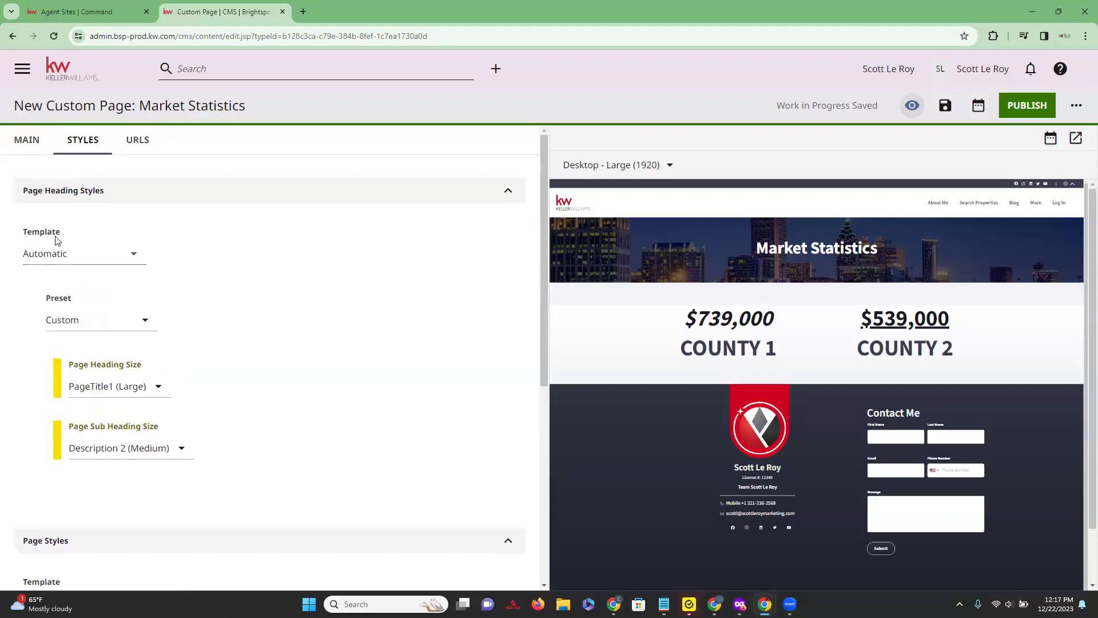
# Step: Add a /testmarketstatistics Permalink URL on KW Agent Sites in the URLS settings
pyautogui.click(142, 148)
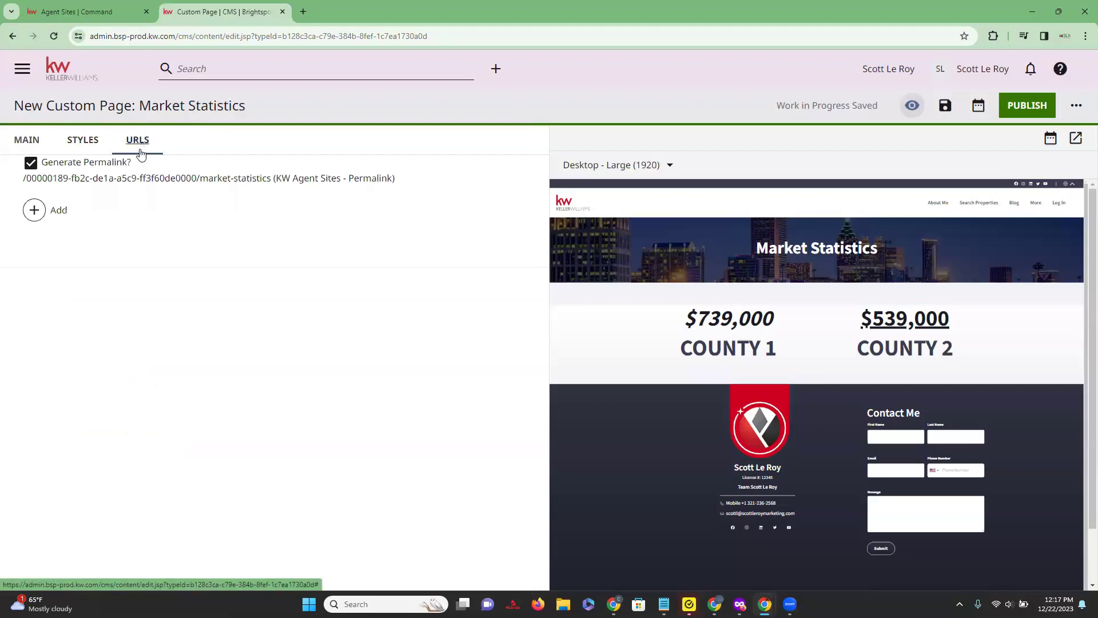
pyautogui.click(34, 212)
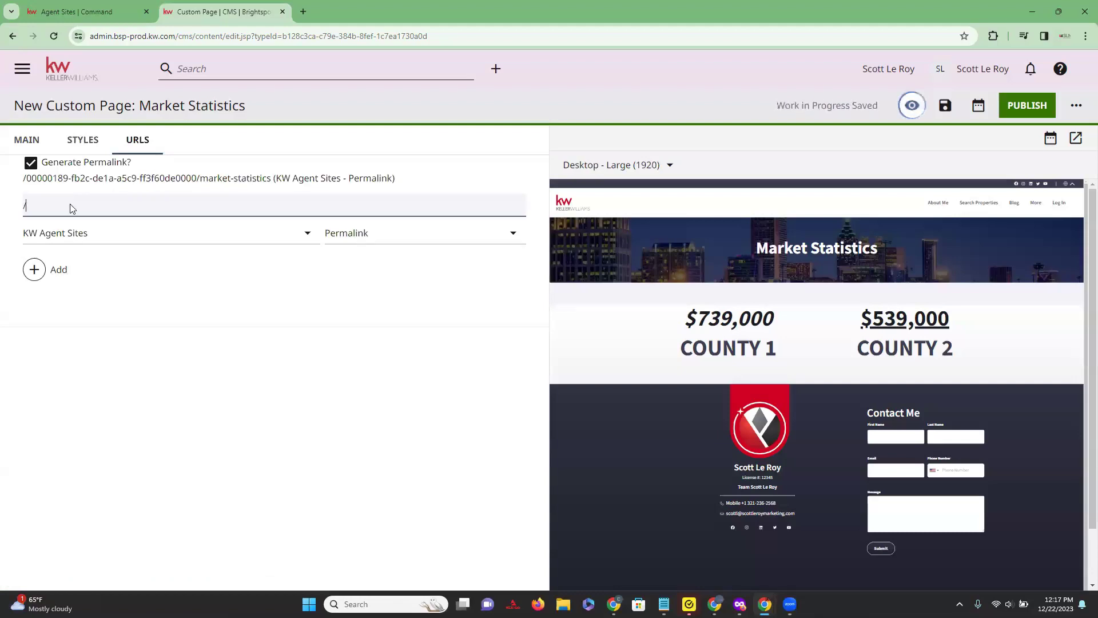
pyautogui.write('marketstatistics')
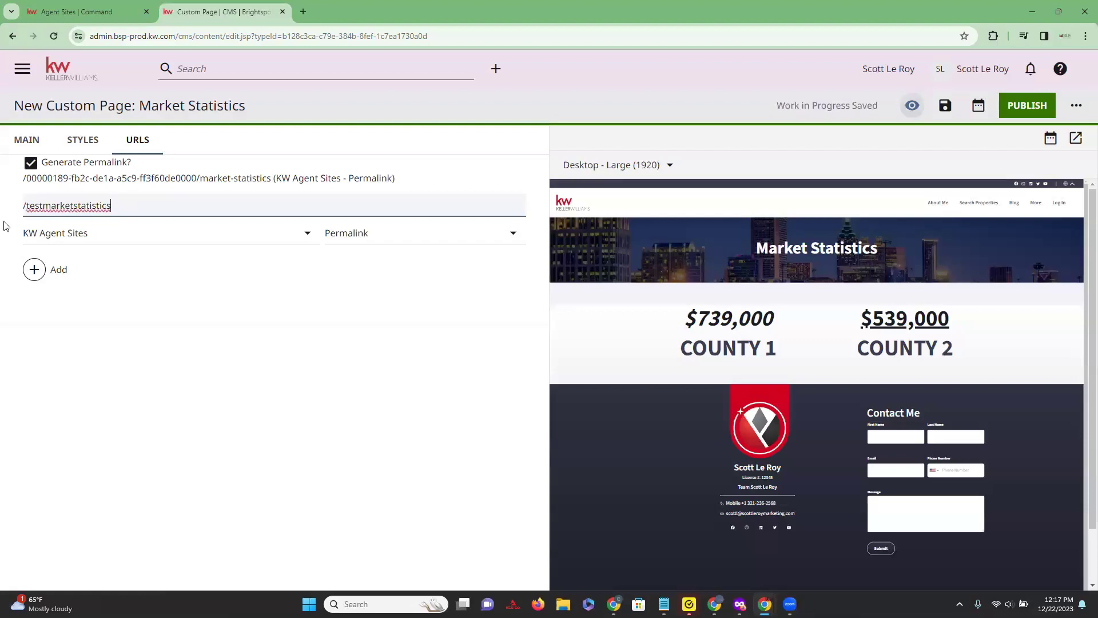
pyautogui.click(175, 268)
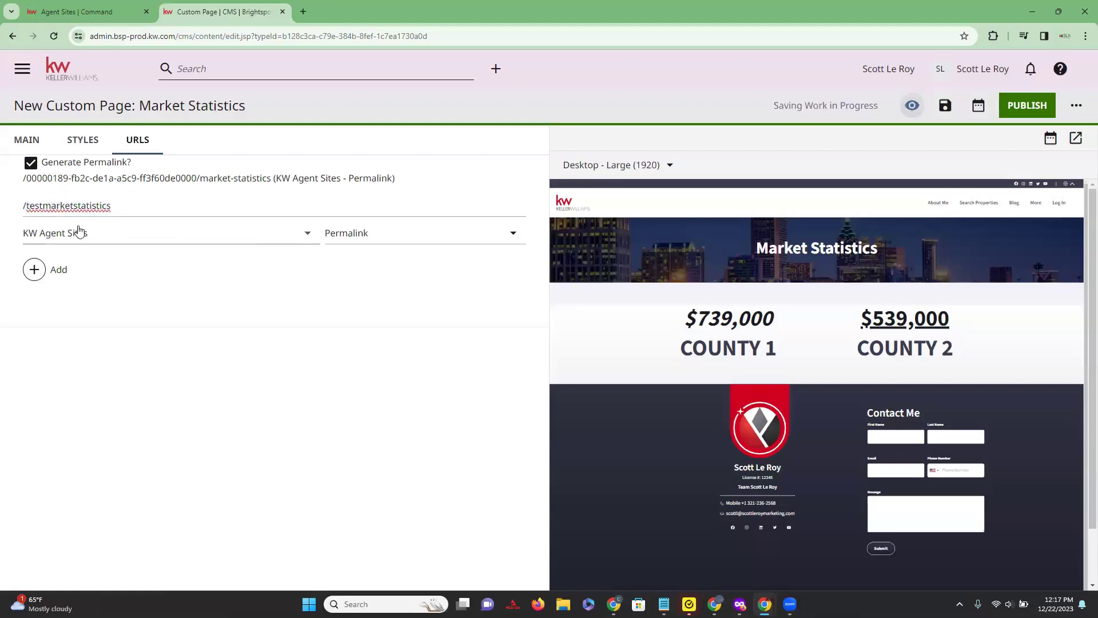
pyautogui.click(308, 236)
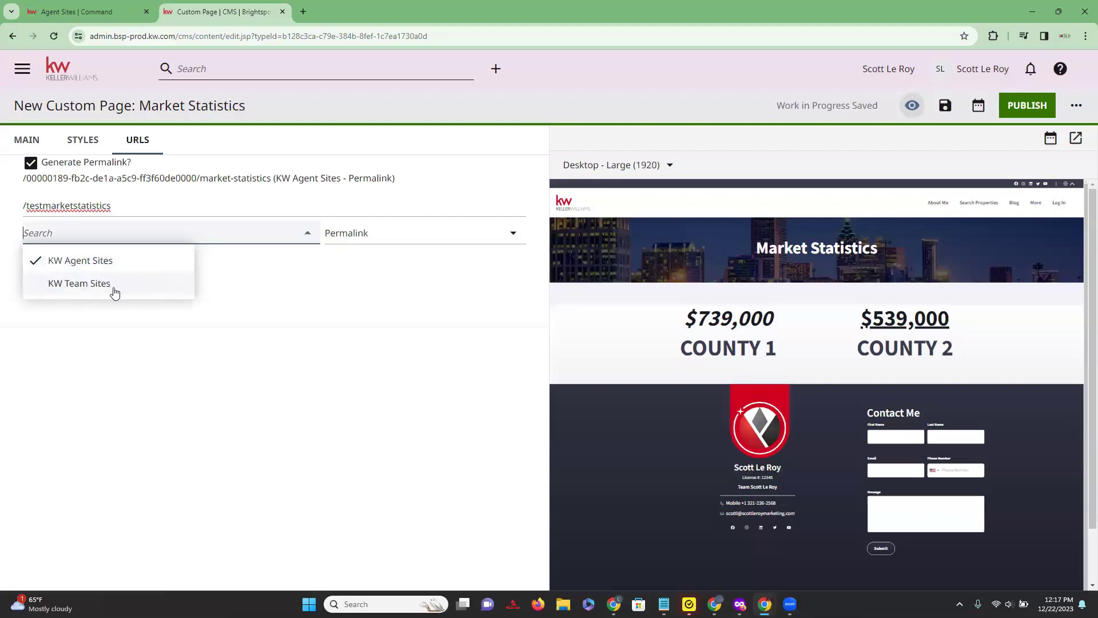
pyautogui.click(318, 289)
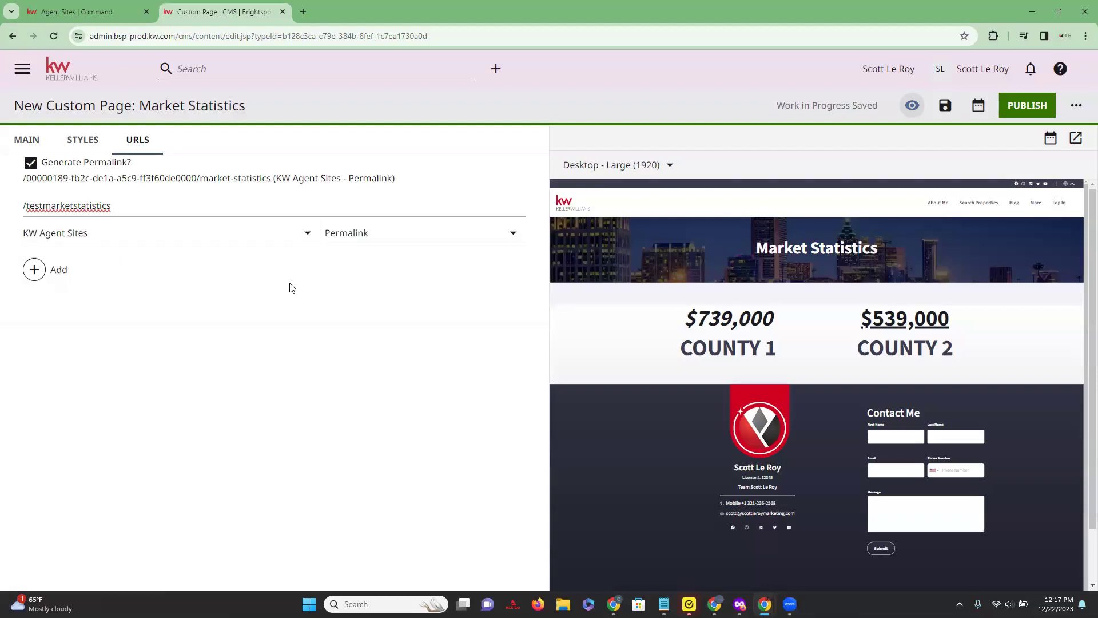